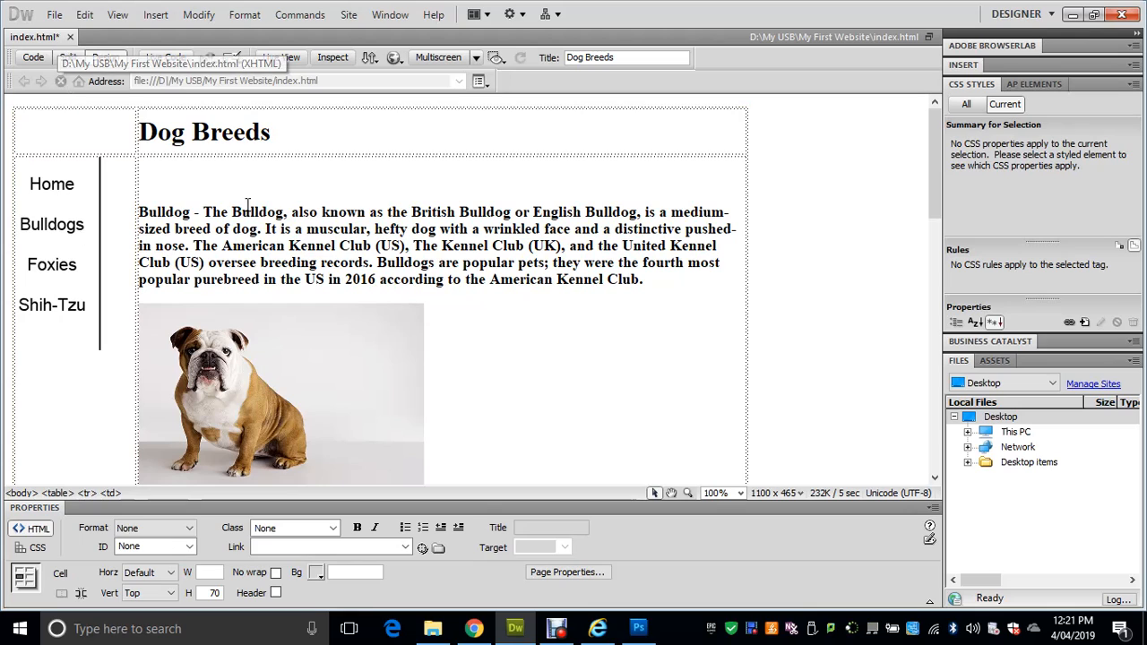
Save the index.html page and select the menu.gif image in the table's sidebar cell
key("ctrl+s")
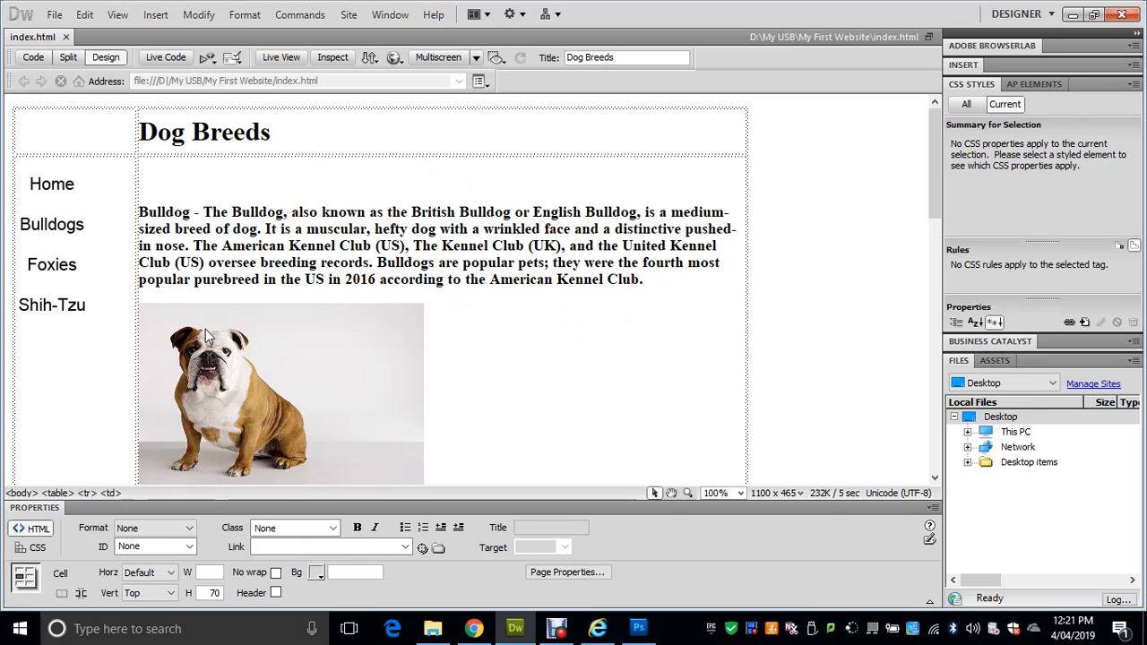
left_click(52, 238)
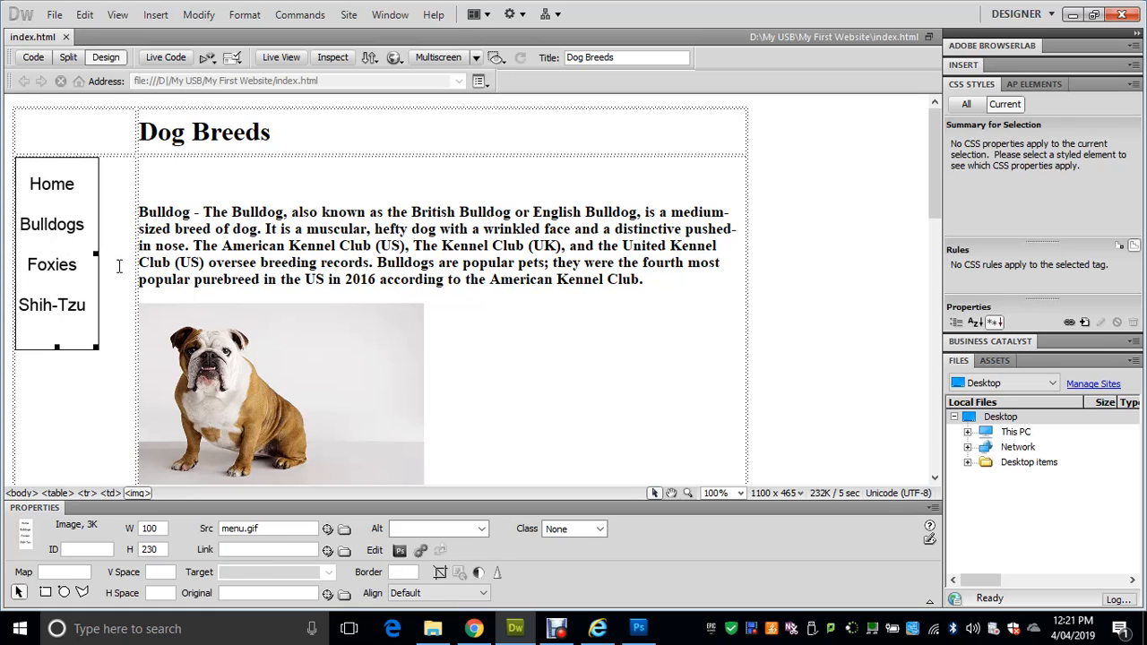
left_click(120, 266)
left_click(76, 260)
left_click(106, 265)
left_click(73, 266)
left_click(110, 261)
left_click(65, 271)
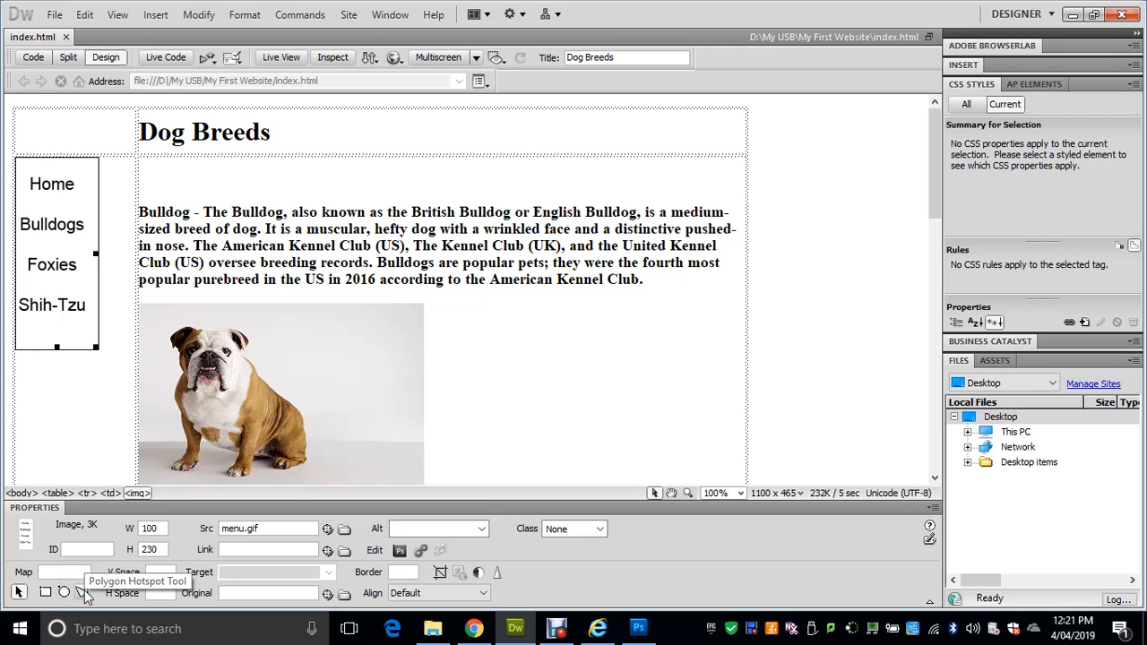
Create a rectangular hotspot over the word Home on the menu image and link it to index.html
left_click(44, 592)
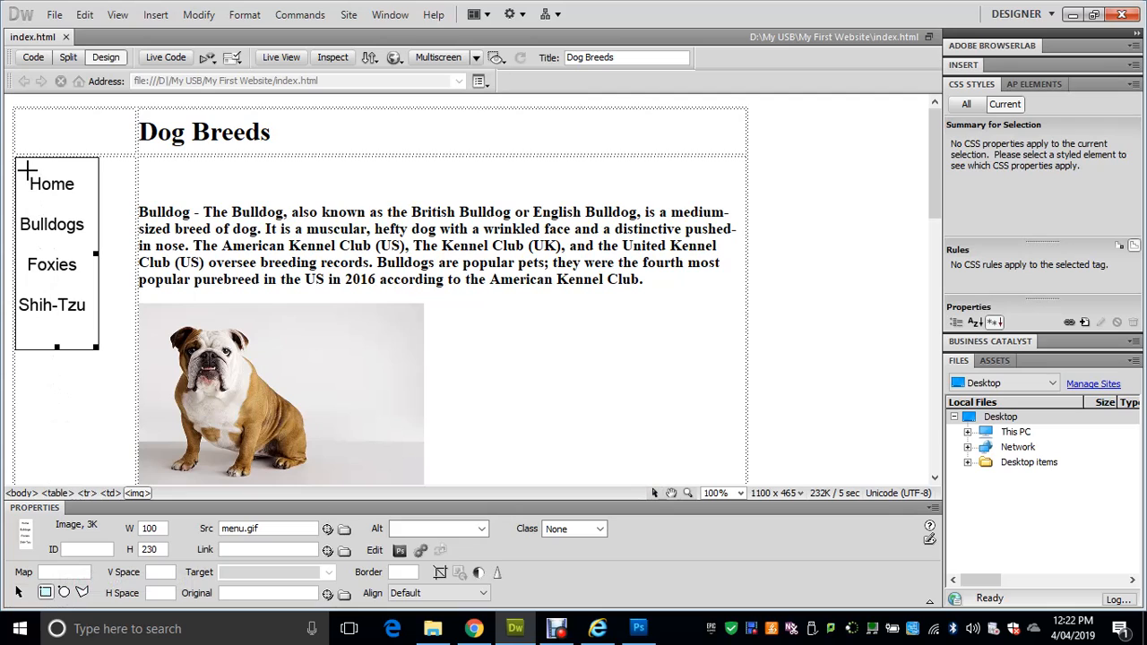
left_click_drag(26, 175, 78, 193)
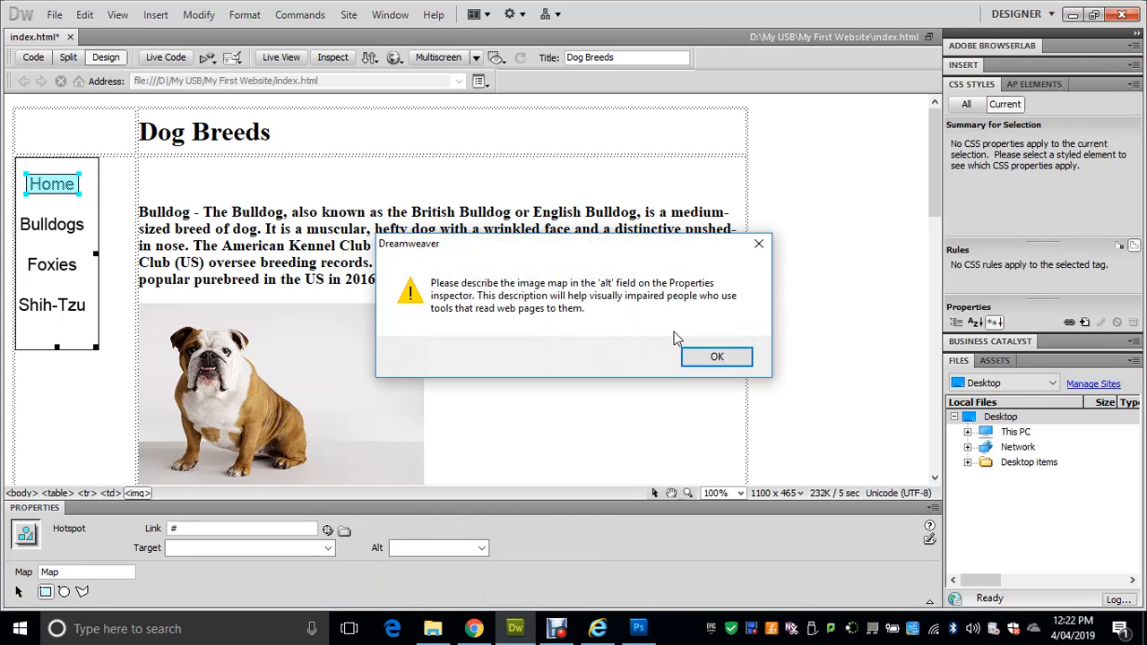
left_click(702, 358)
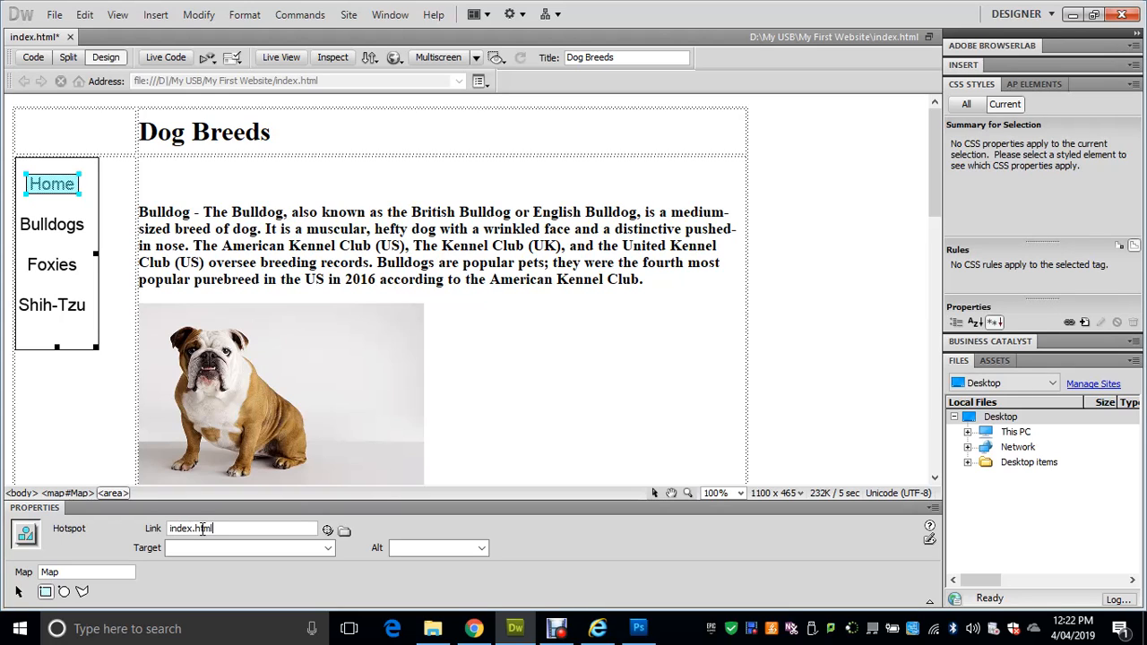
double_click(203, 528)
Create a rectangular hotspot over the word Bulldogs on the menu image and link it to bulldog.html
left_click_drag(19, 213, 86, 235)
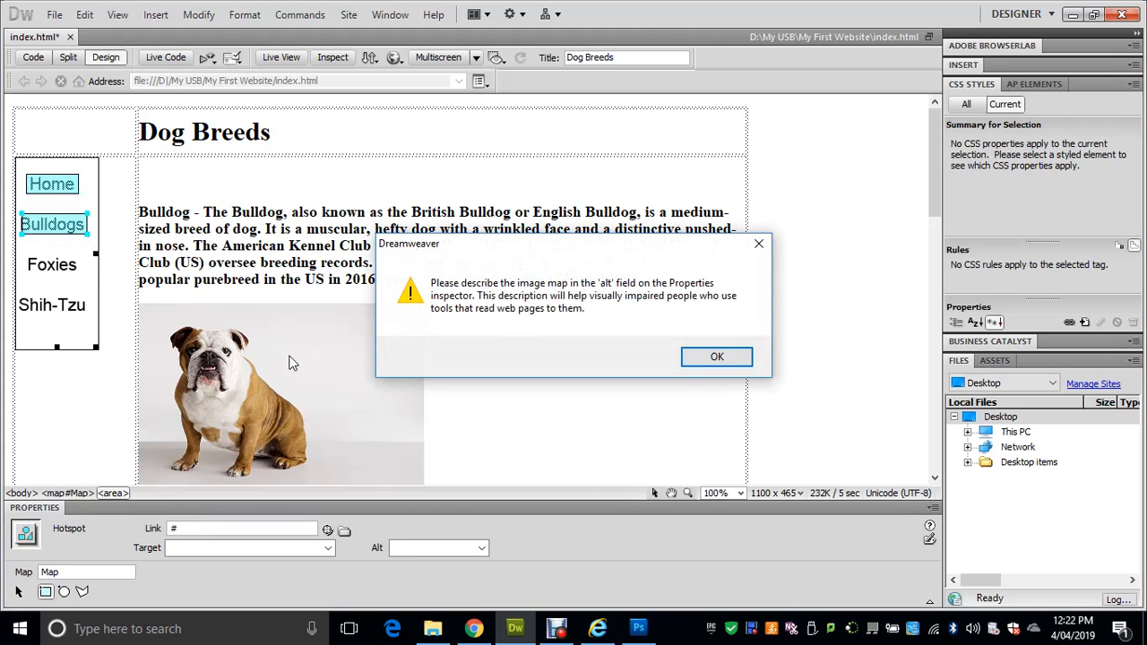
left_click(701, 357)
left_click(220, 529)
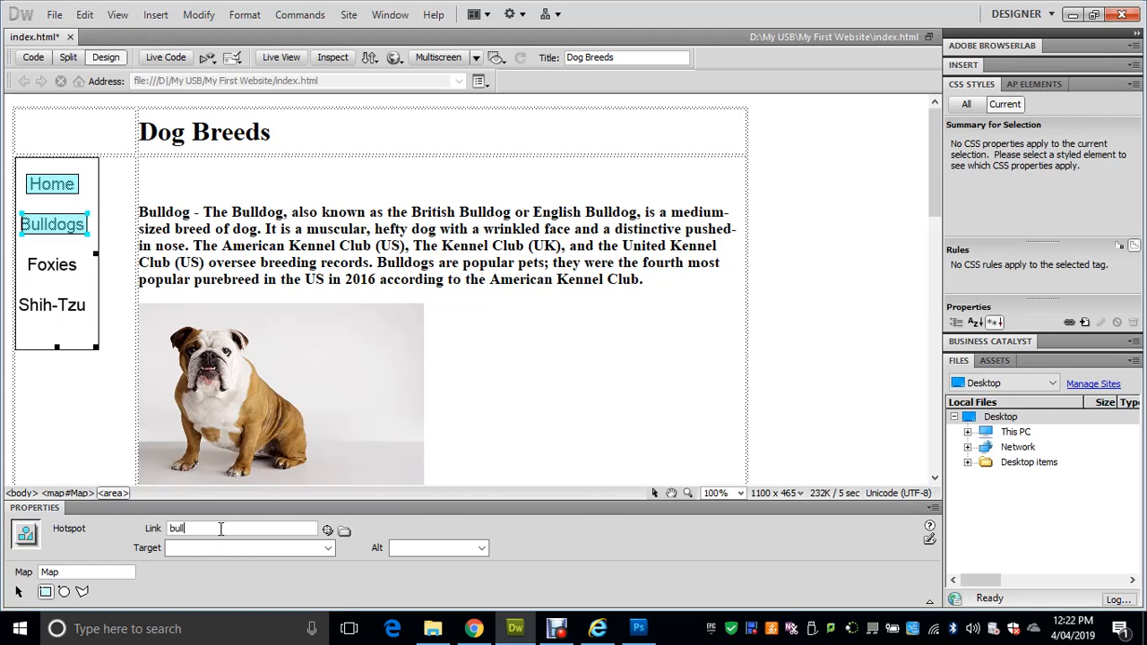
type("bulldog.html")
key("Return")
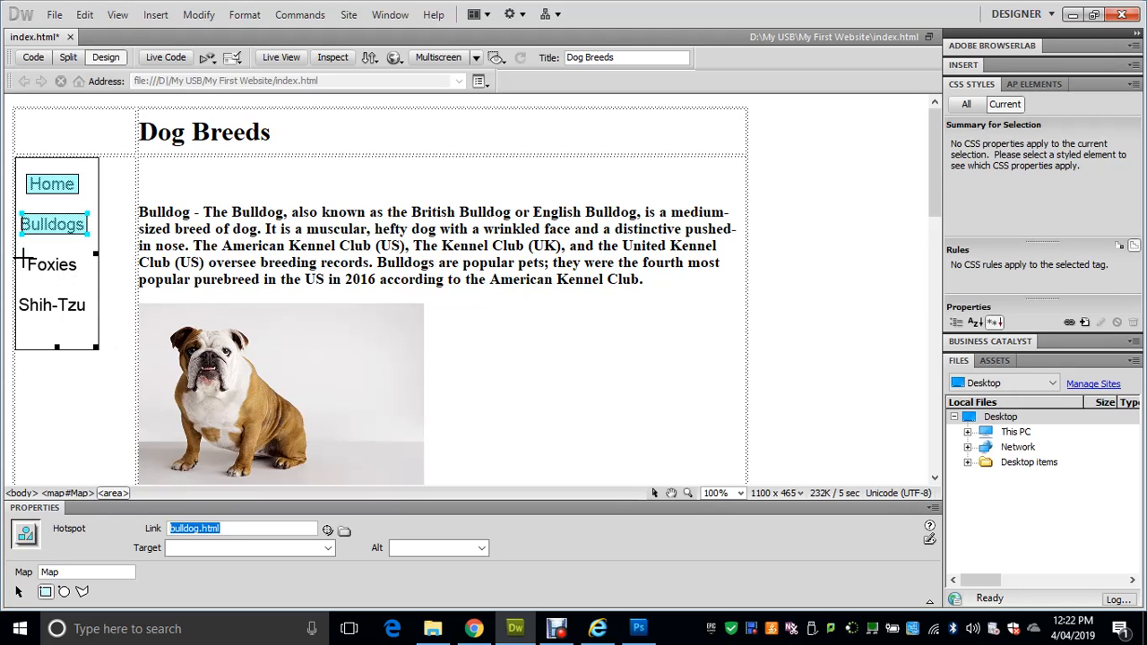
Create a rectangular hotspot over the word Foxies on the menu image and link it to foxie.html
left_click_drag(23, 254, 82, 278)
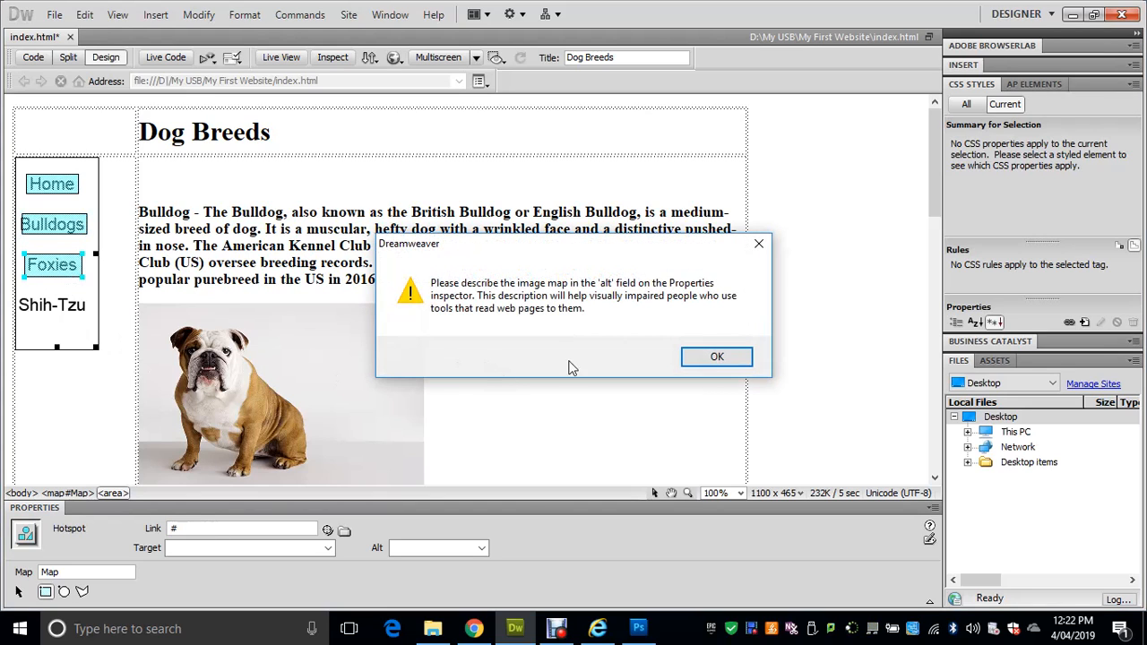
left_click(724, 355)
left_click(274, 530)
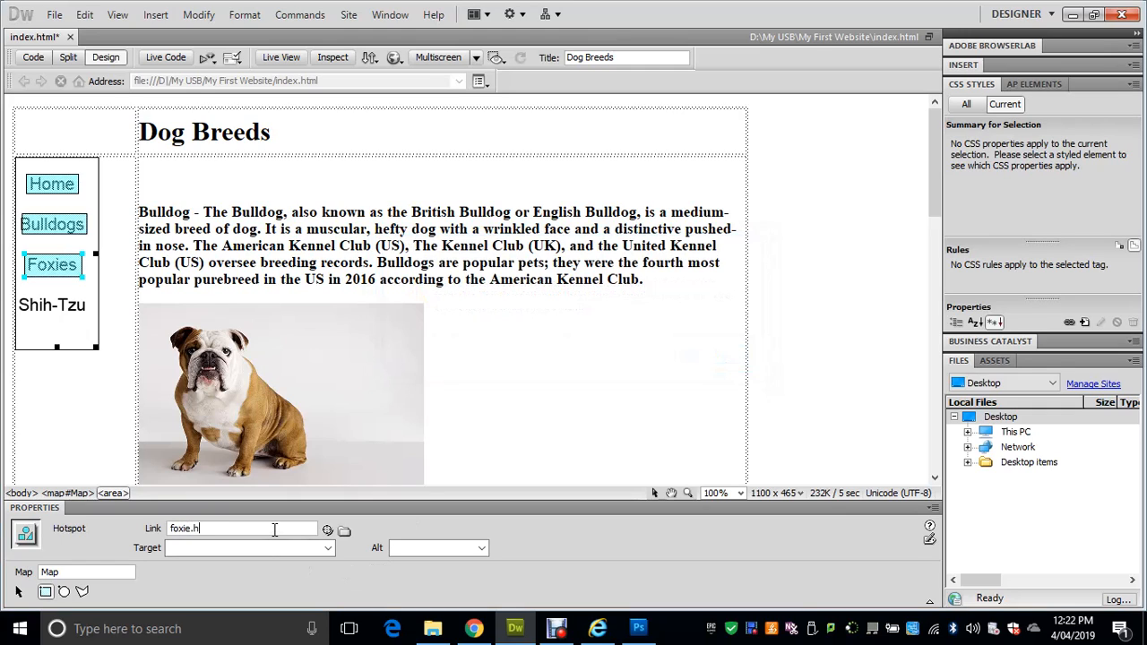
type("foxie.html")
key("Return")
Create a rectangular hotspot over Shih-Tzu on the menu image, link it to shih.html, and save the page
left_click_drag(18, 296, 88, 316)
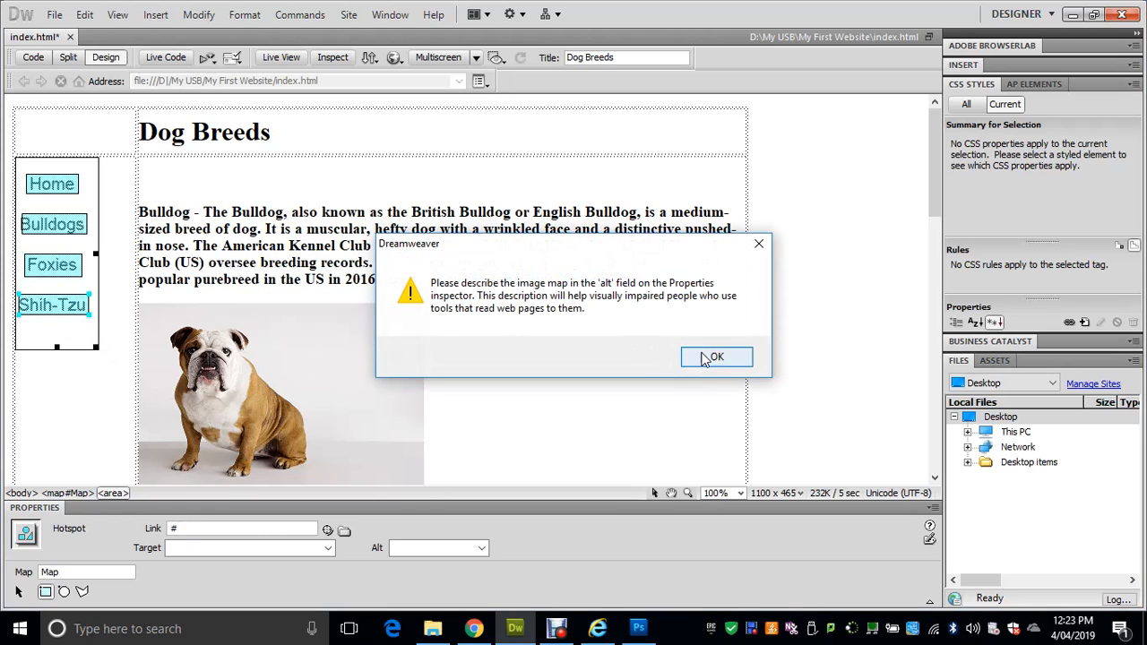
left_click(708, 358)
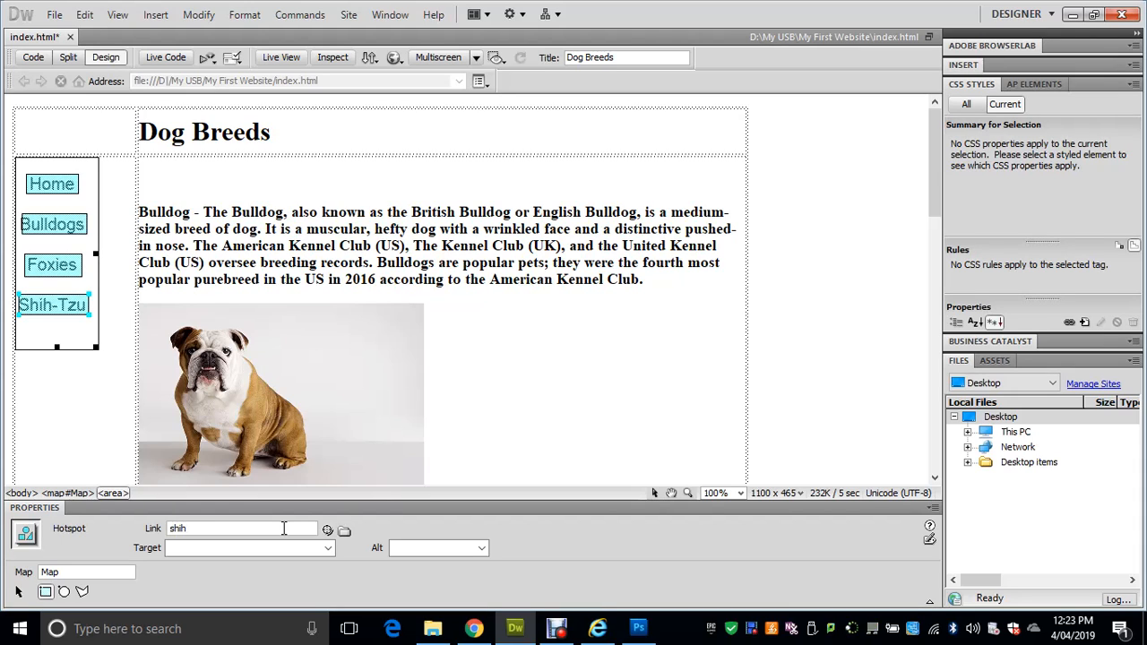
left_click(283, 528)
type("shih.html")
key("Return")
key("ctrl+s")
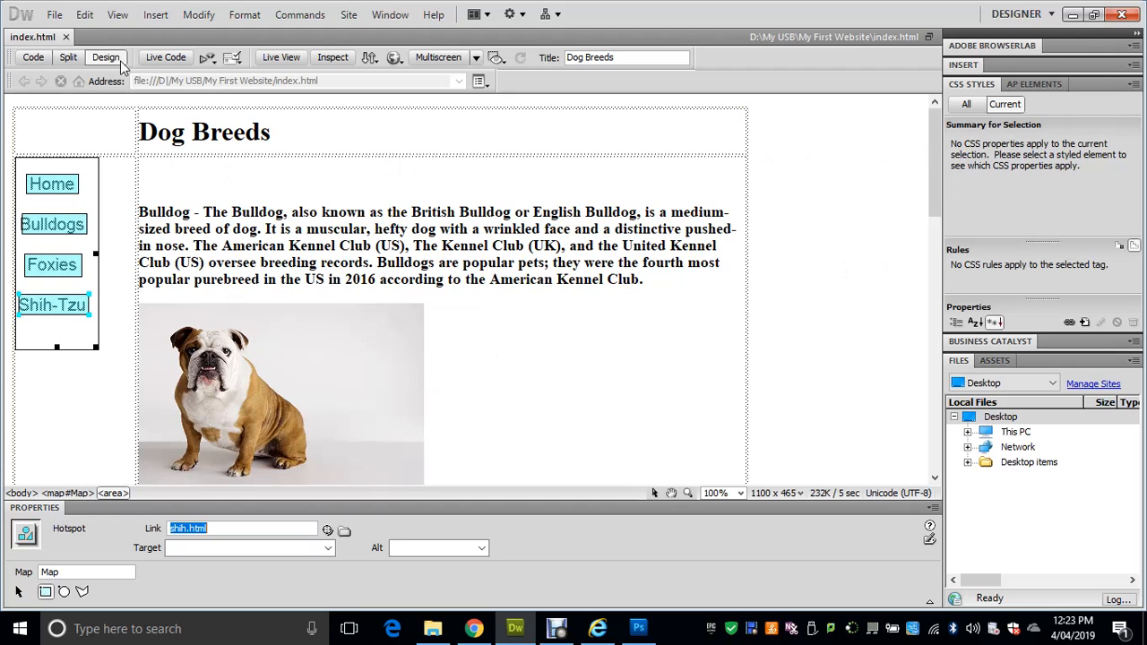
Save a copy of the index page over the existing bulldog file in the My First Website folder
left_click(55, 14)
left_click(95, 214)
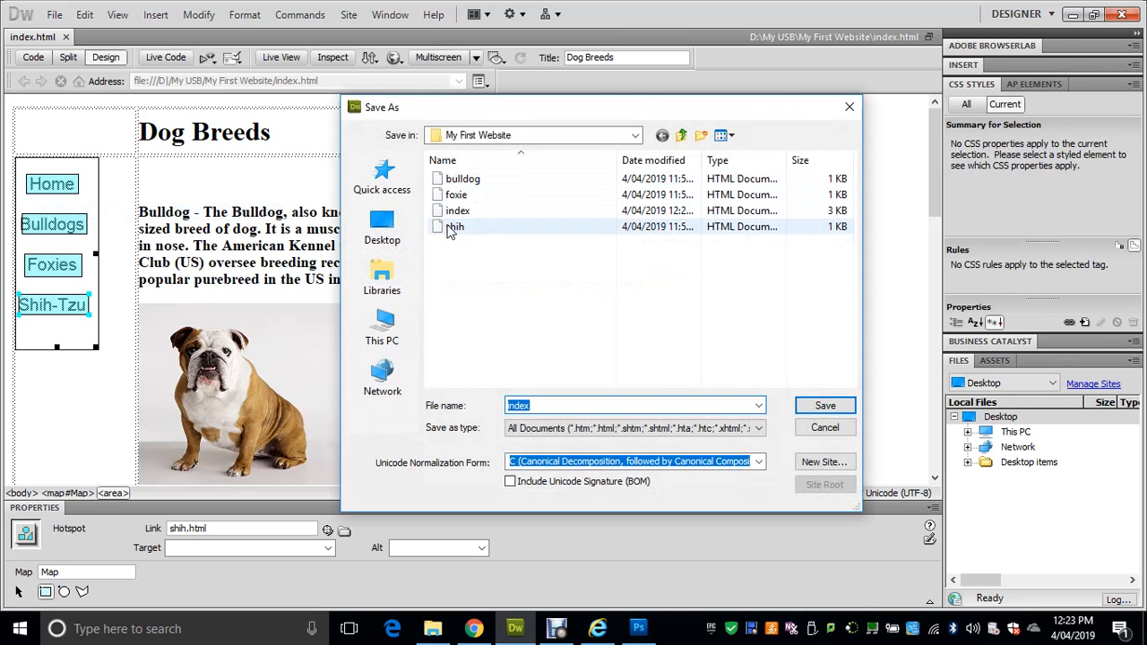
left_click(472, 180)
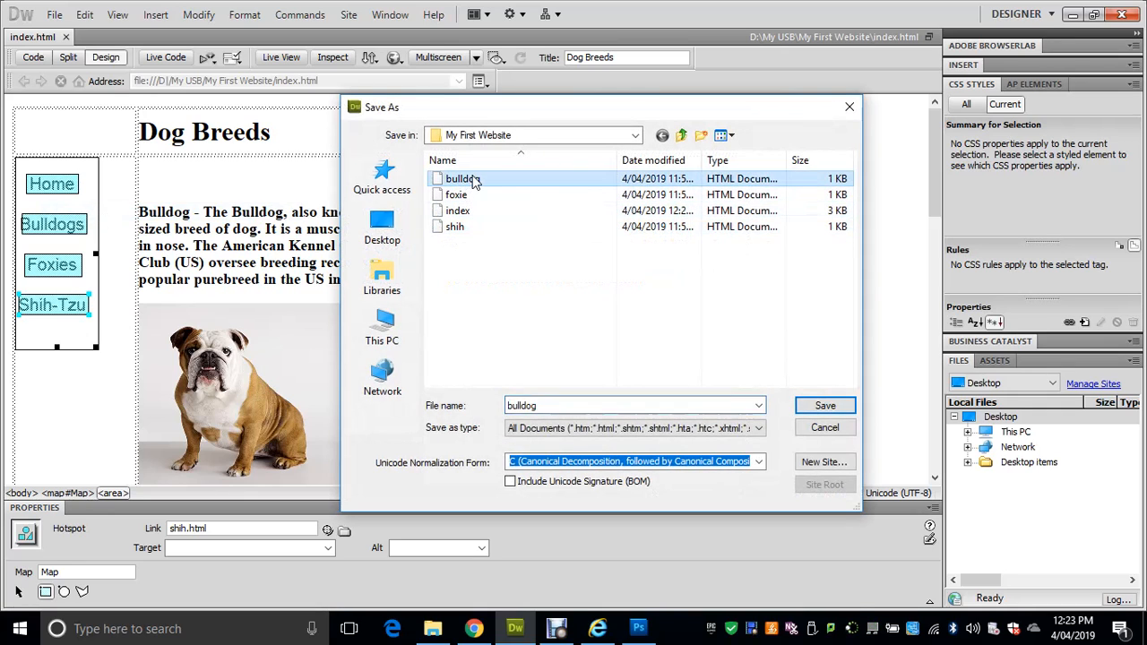
left_click(826, 406)
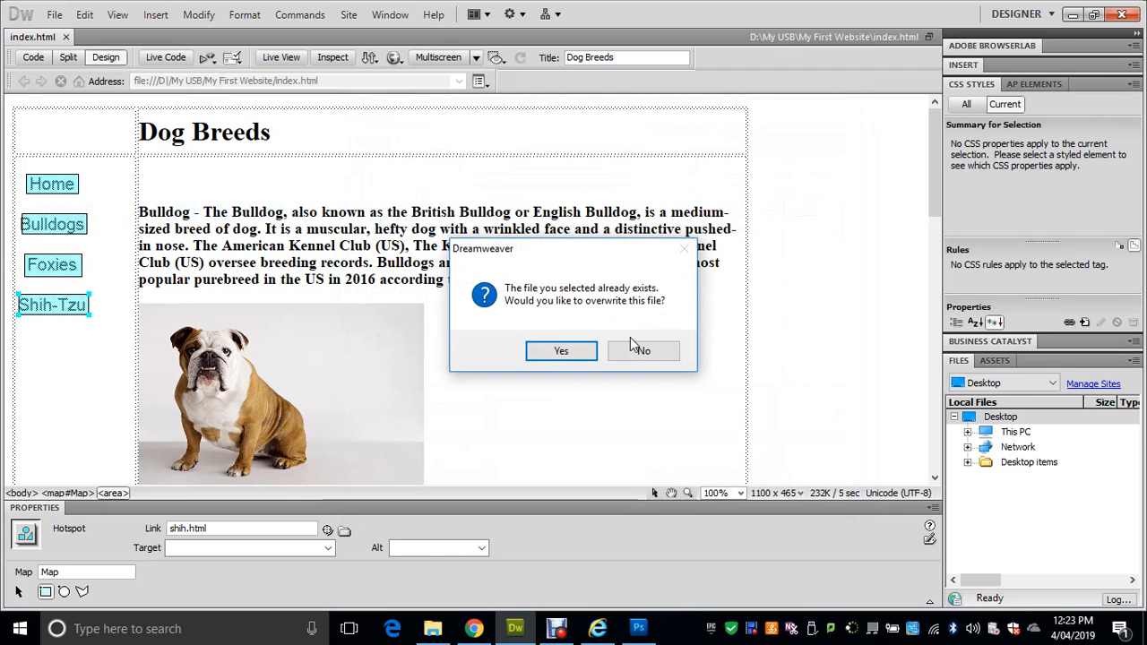
left_click(574, 351)
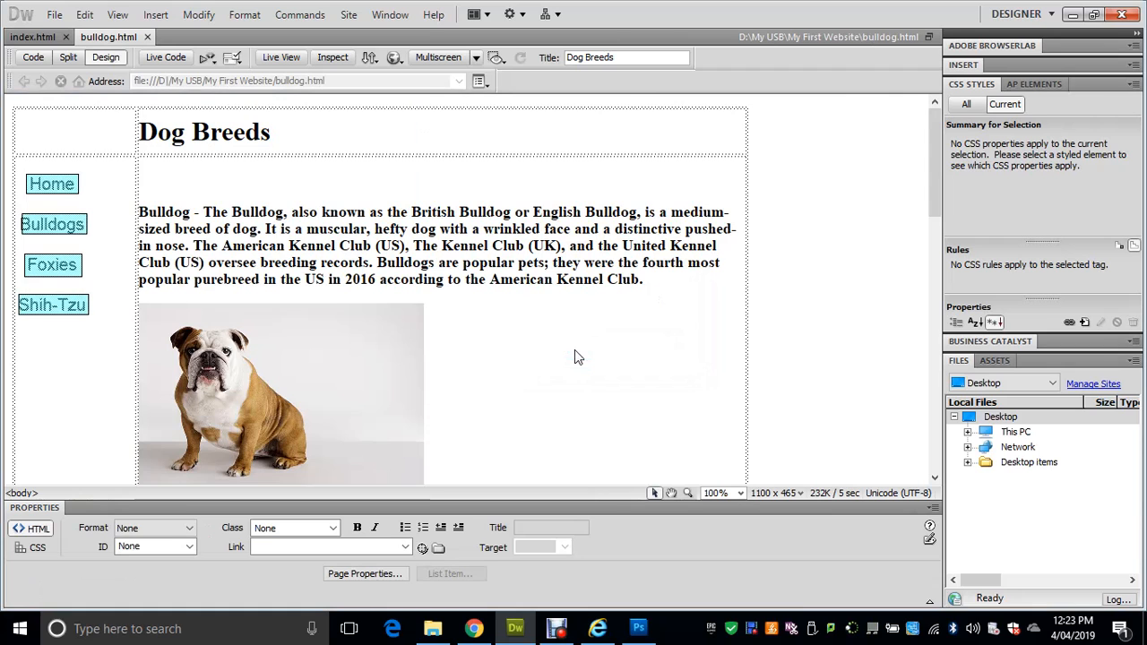
Save a copy of the page over the existing foxie file in the My First Website folder
left_click(55, 14)
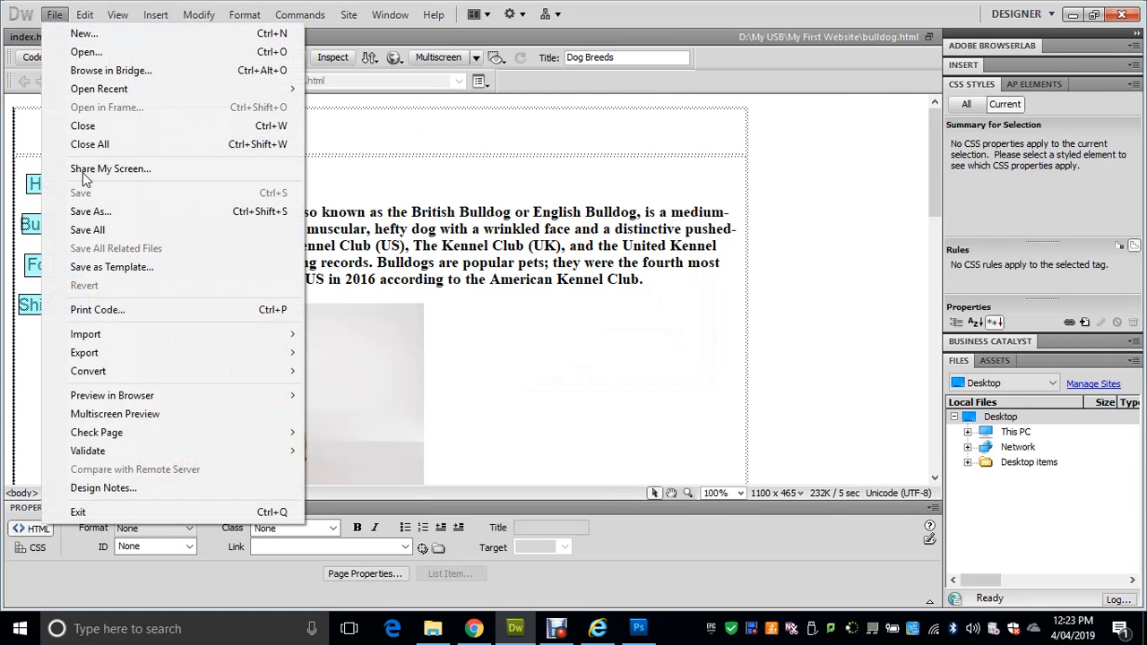
left_click(91, 209)
left_click(456, 195)
left_click(824, 405)
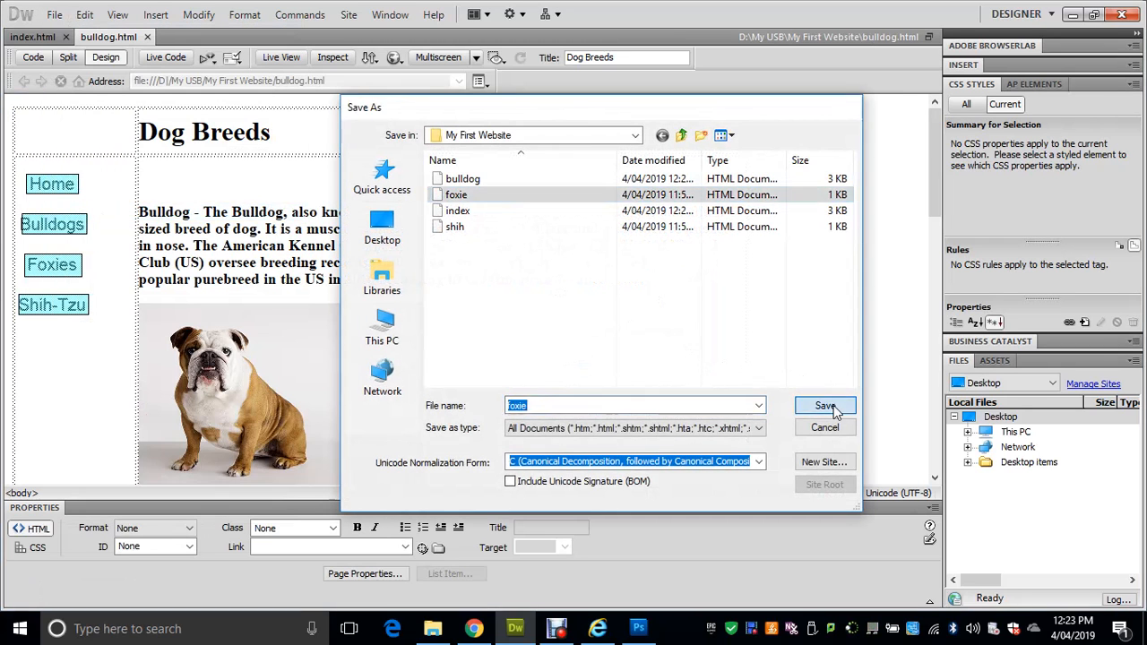
left_click(574, 357)
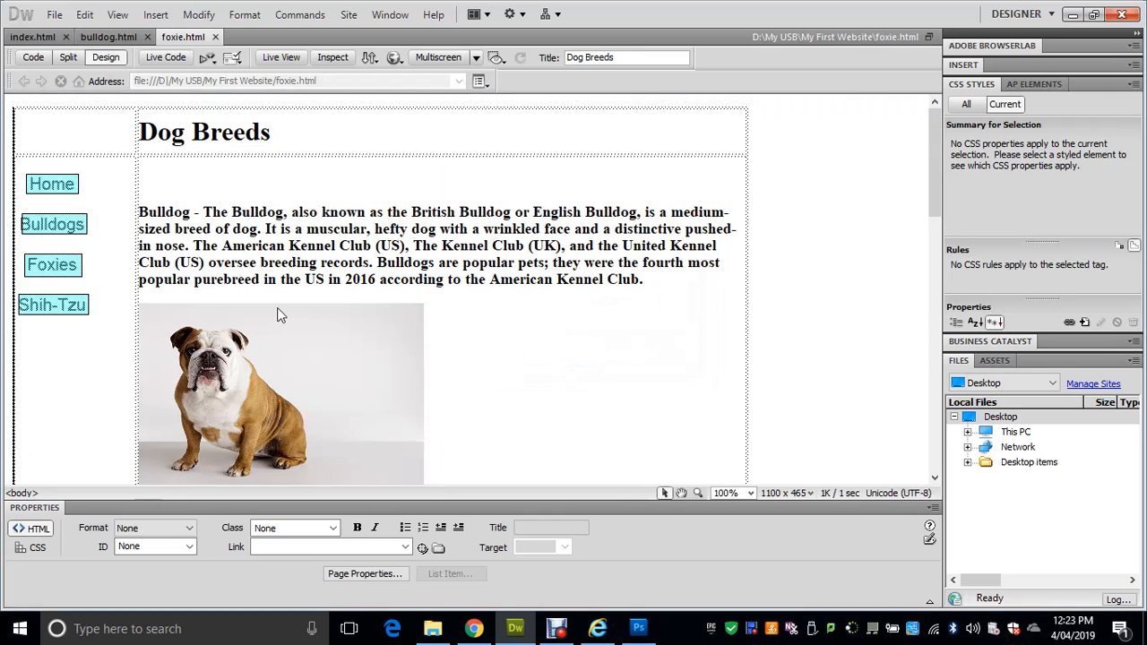
Save a copy of the page over the existing shih file in the My First Website folder
left_click(55, 15)
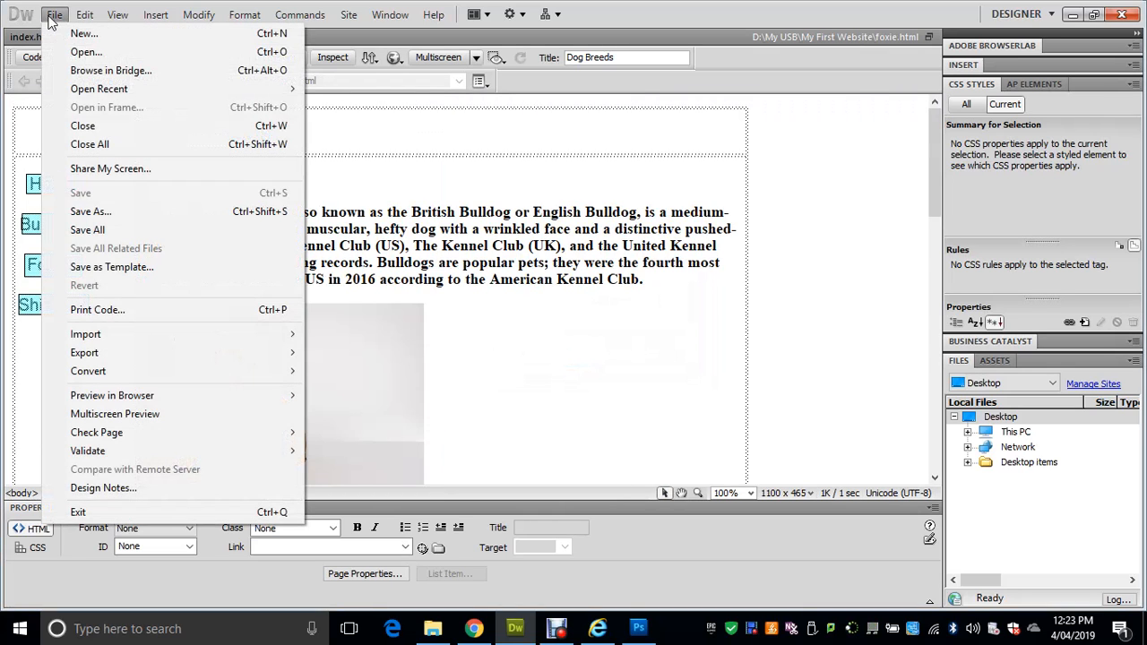
left_click(93, 212)
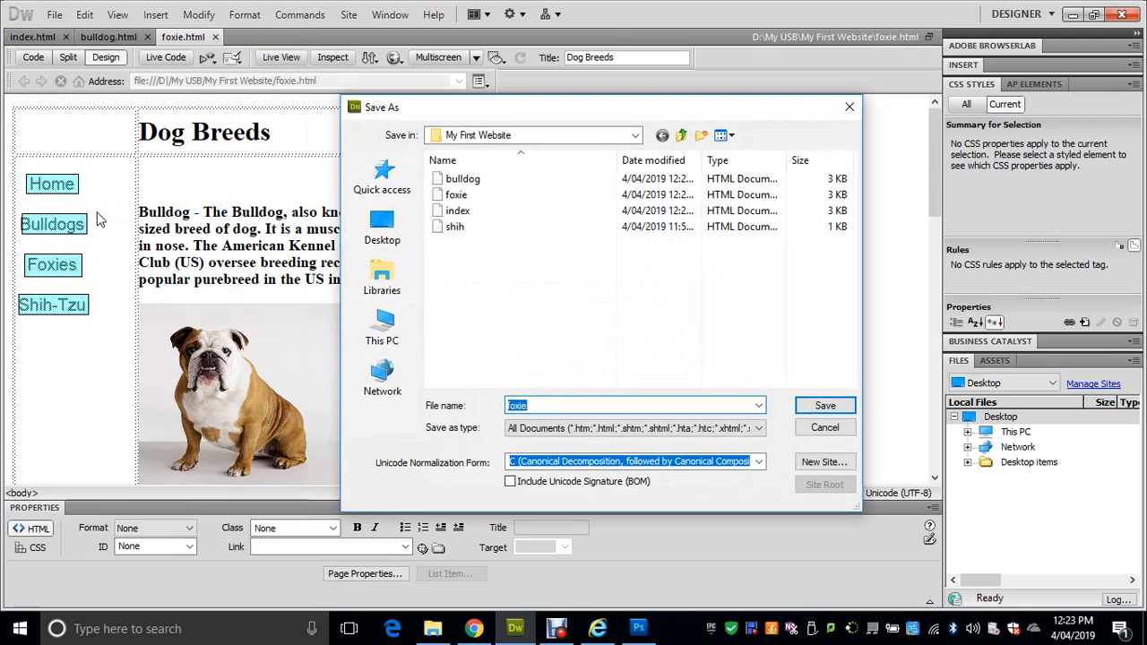
left_click(472, 228)
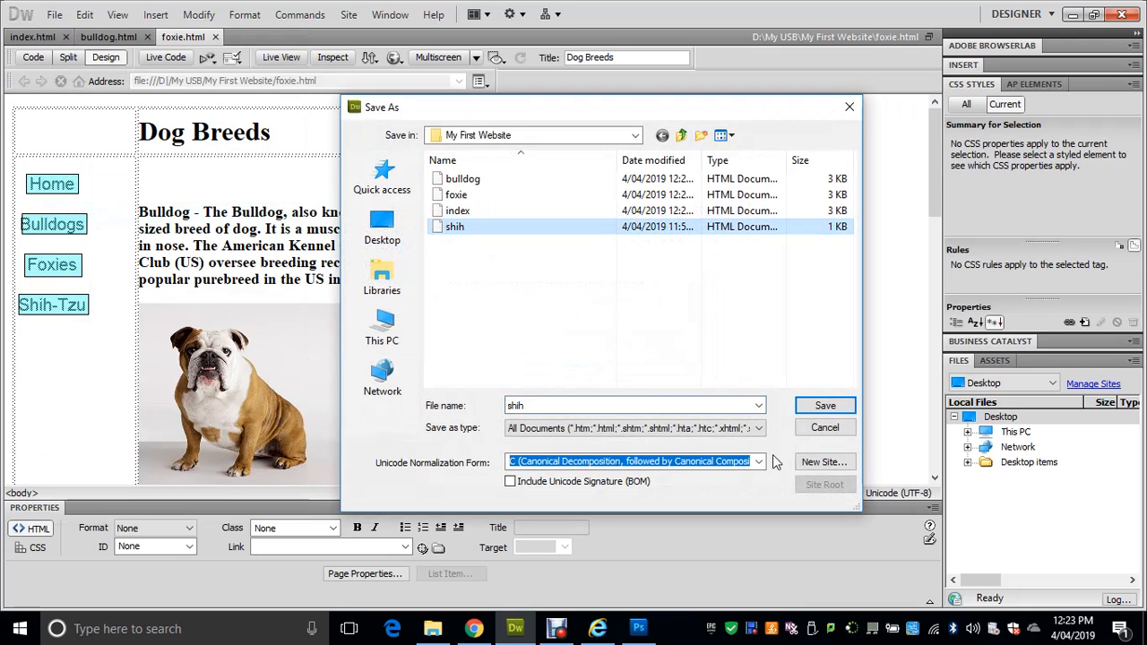
left_click(821, 409)
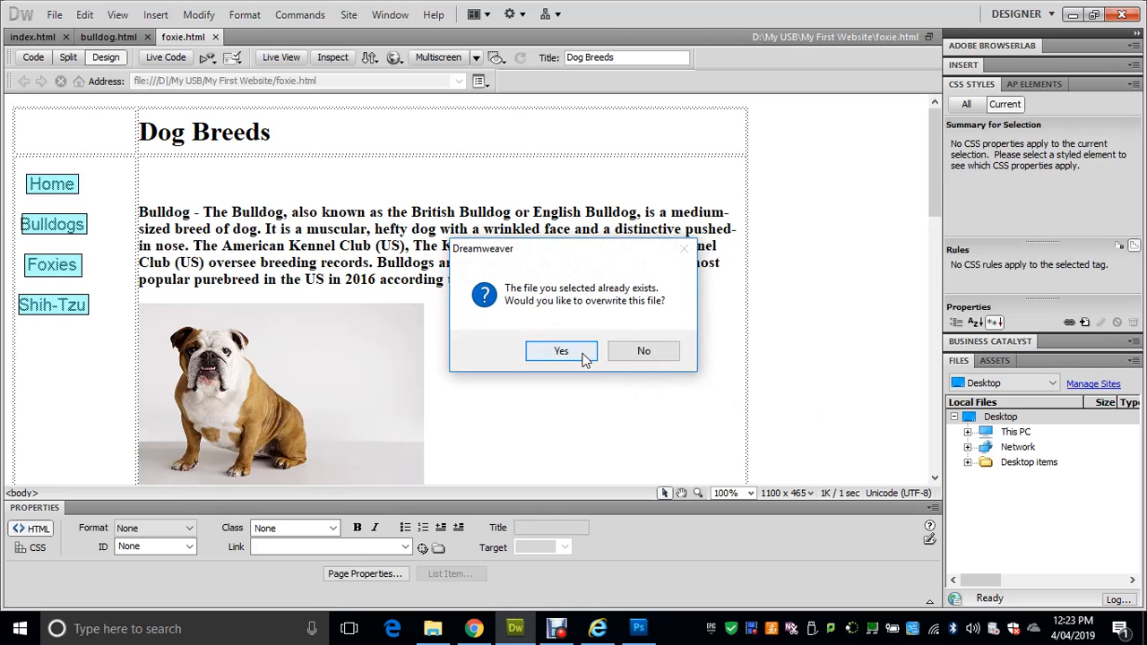
left_click(586, 355)
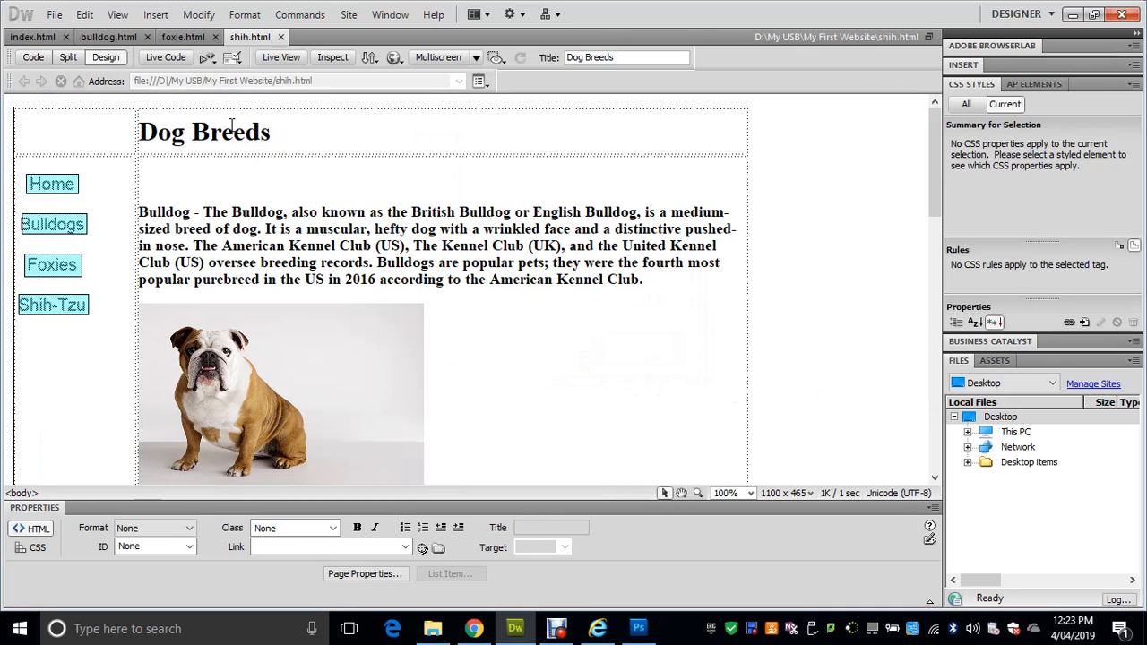
Look through the open bulldog.html, foxie.html and shih.html pages to compare their content
left_click(98, 37)
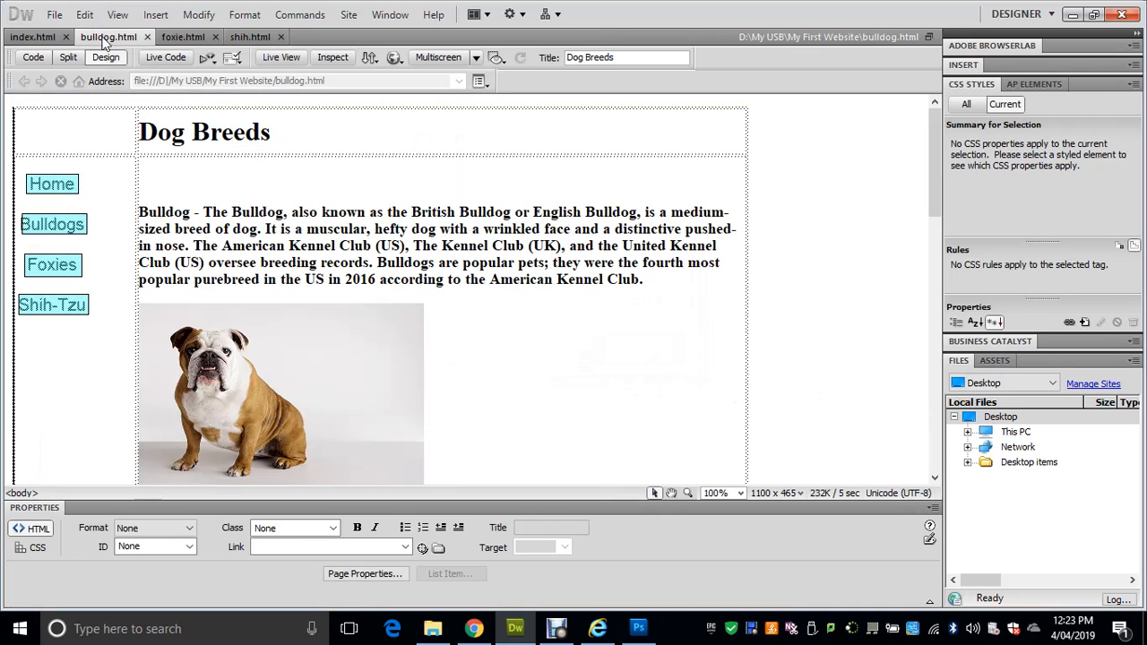
left_click(172, 37)
left_click(250, 37)
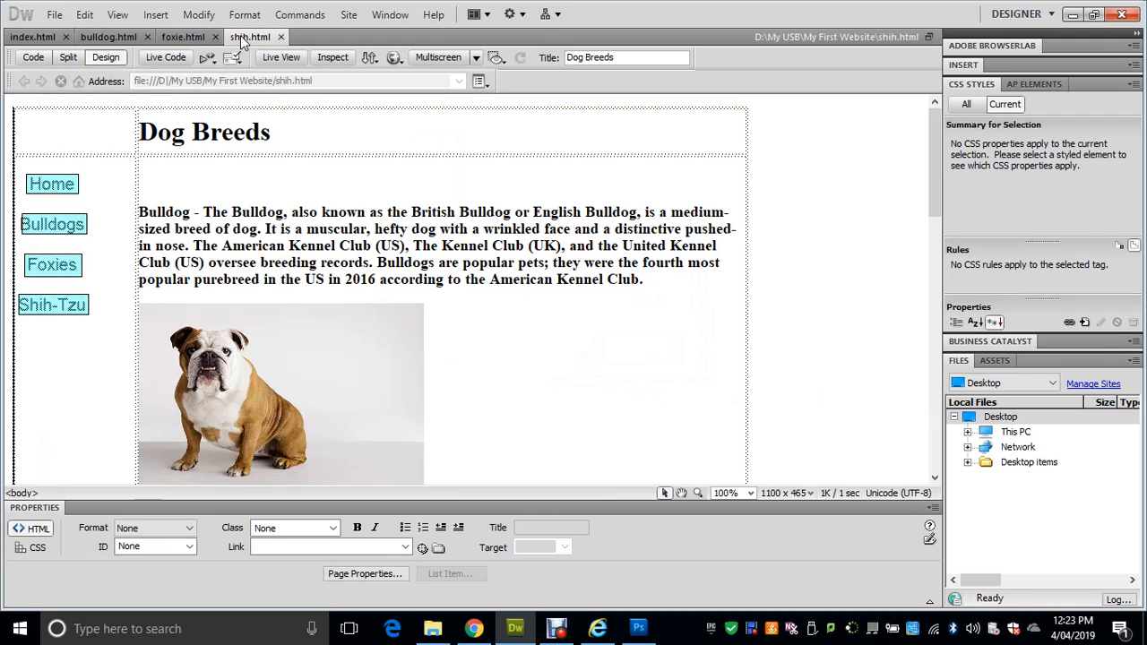
left_click(189, 38)
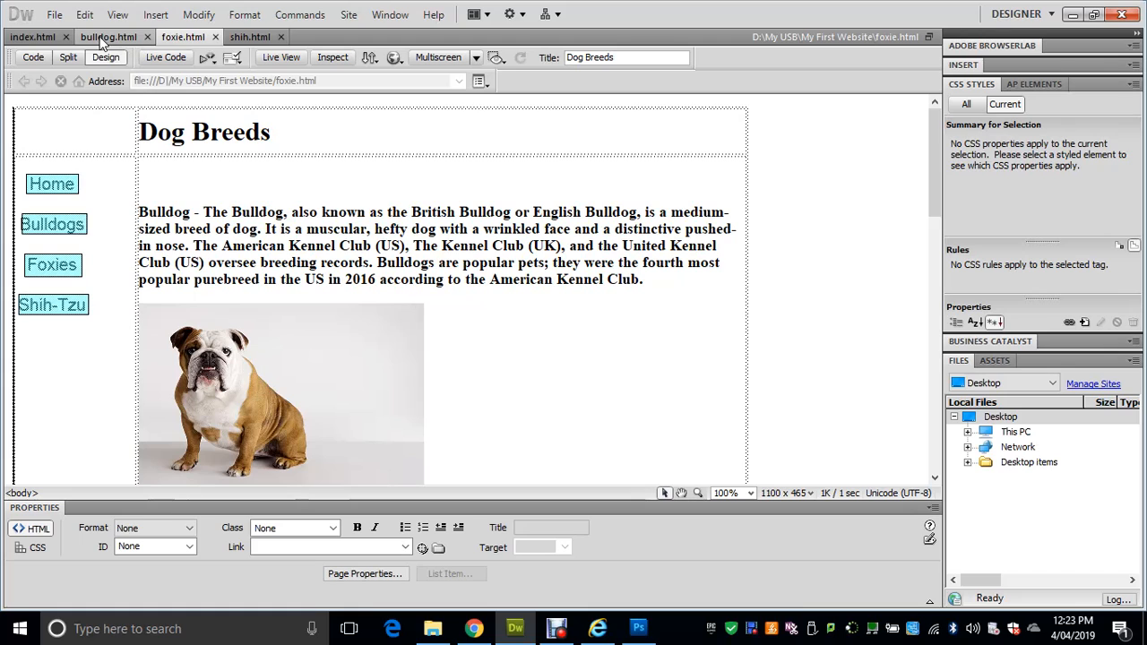
left_click(108, 37)
left_click(182, 38)
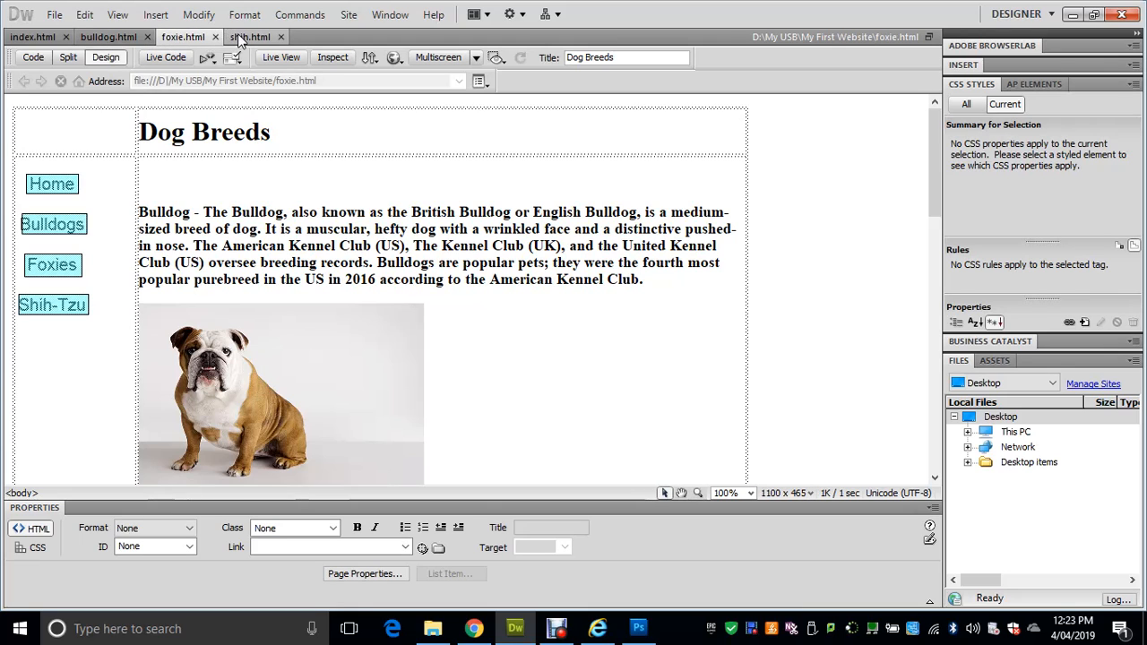
left_click(239, 39)
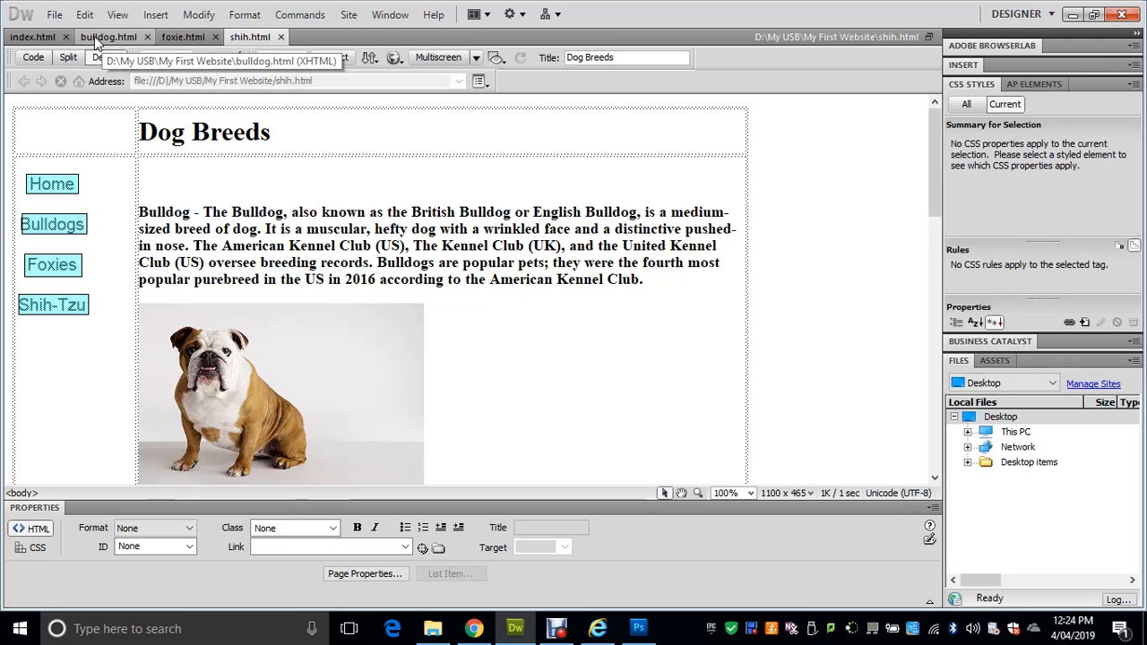
Replace the "Dog Breeds" heading on the bulldog.html page with "Bulldogs"
left_click(100, 37)
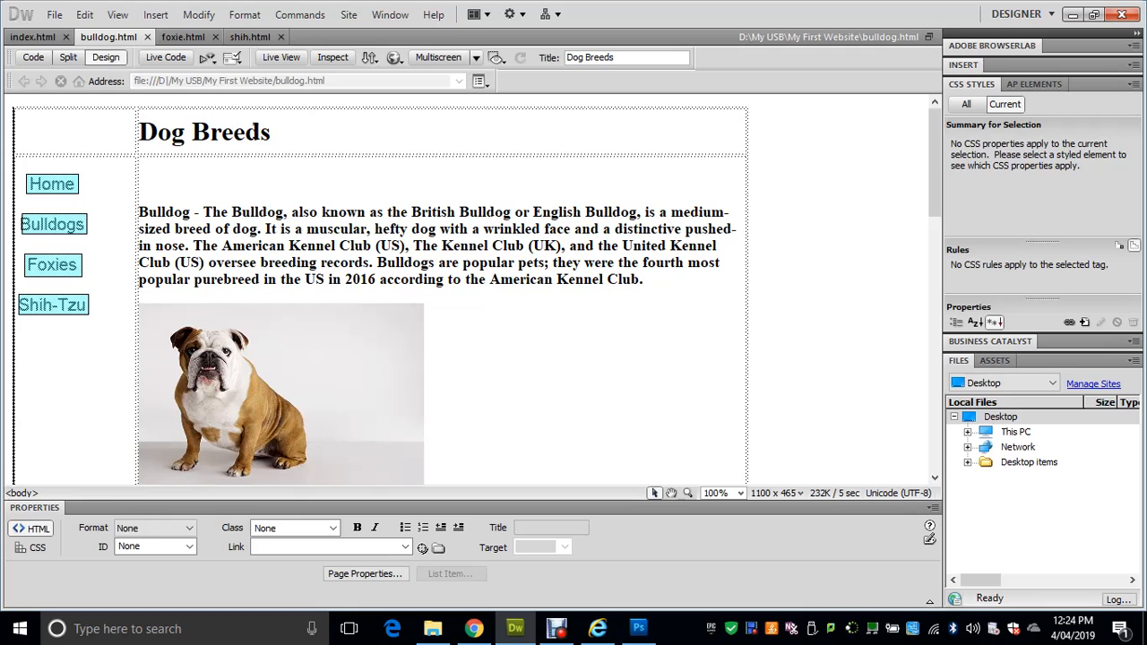
left_click(282, 132)
key("BackSpace")
key("BackSpace")
key("BackSpace")
key("BackSpace")
key("BackSpace")
key("BackSpace")
key("BackSpace")
key("BackSpace")
key("BackSpace")
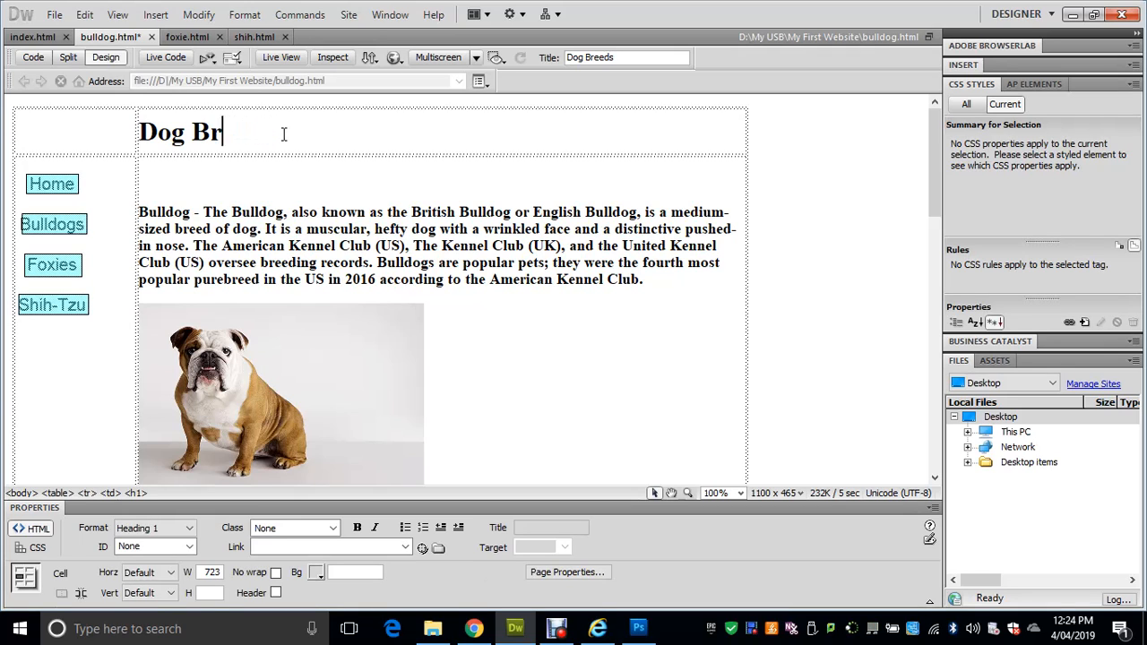
key("BackSpace")
type("Bul")
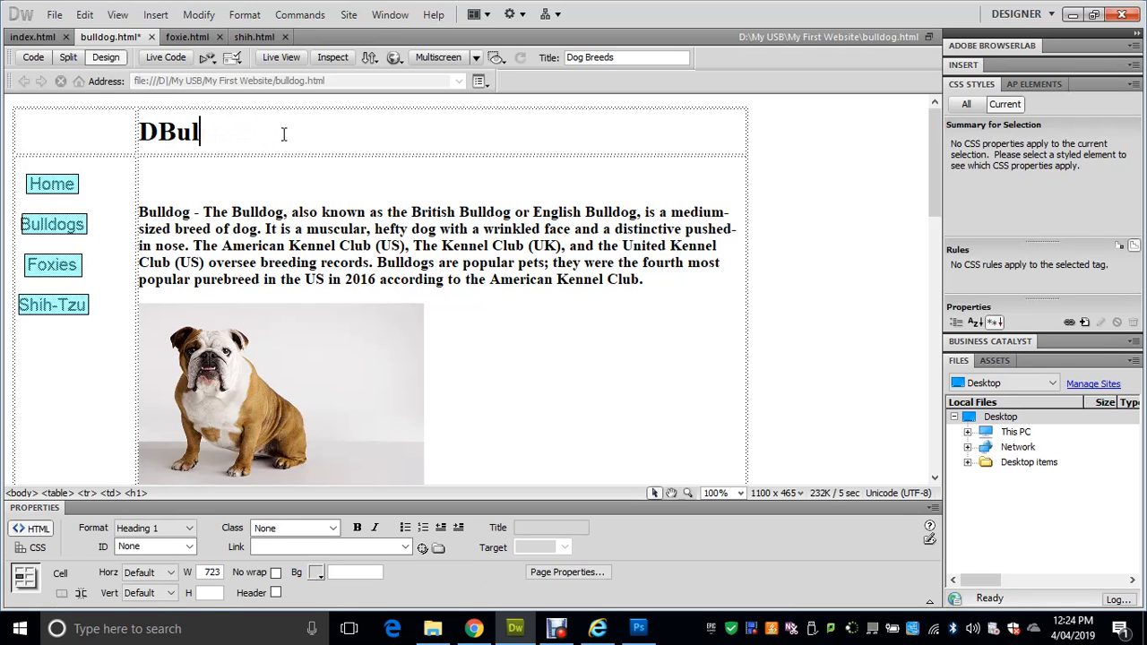
type("ldogs")
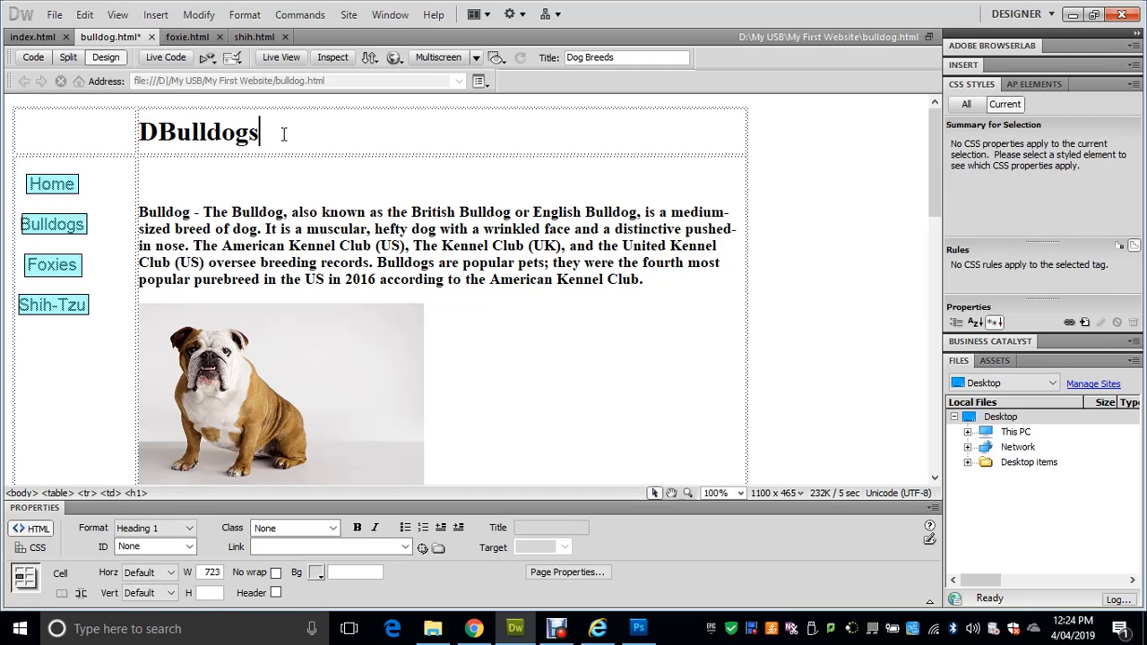
key("Left")
key("Left")
key("Left")
key("BackSpace")
Replace the "Dog Breeds" heading on the foxie.html page with "Foxies"
left_click(184, 37)
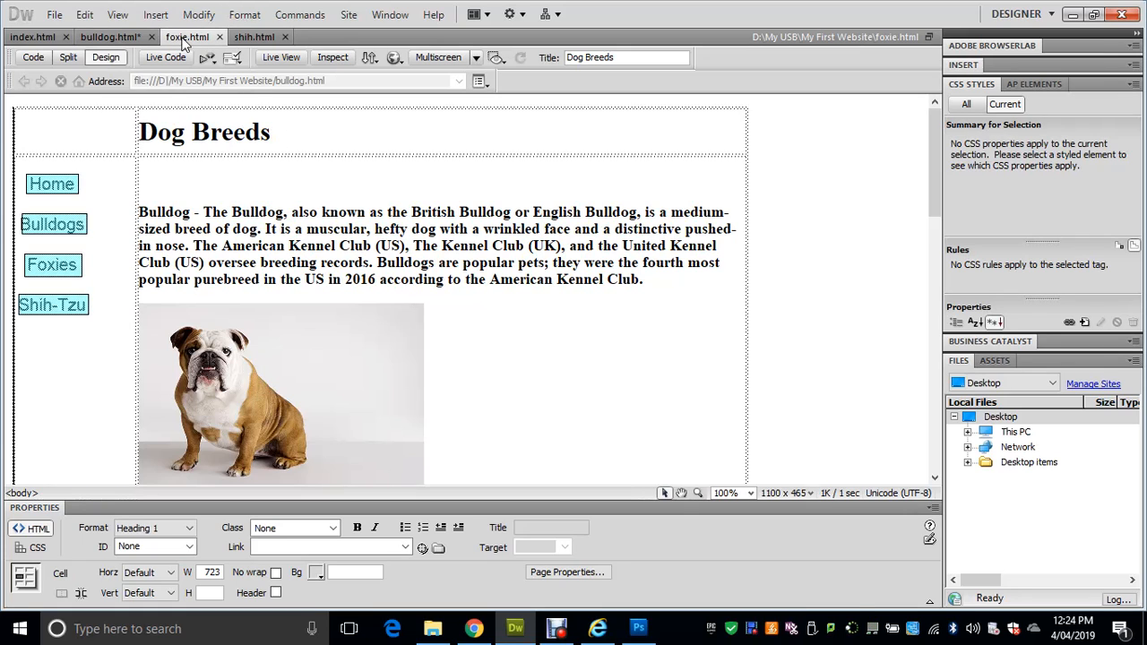
left_click(281, 132)
key("BackSpace")
key("BackSpace")
key("BackSpace")
key("BackSpace")
key("BackSpace")
key("BackSpace")
key("BackSpace")
key("BackSpace")
key("BackSpace")
key("BackSpace")
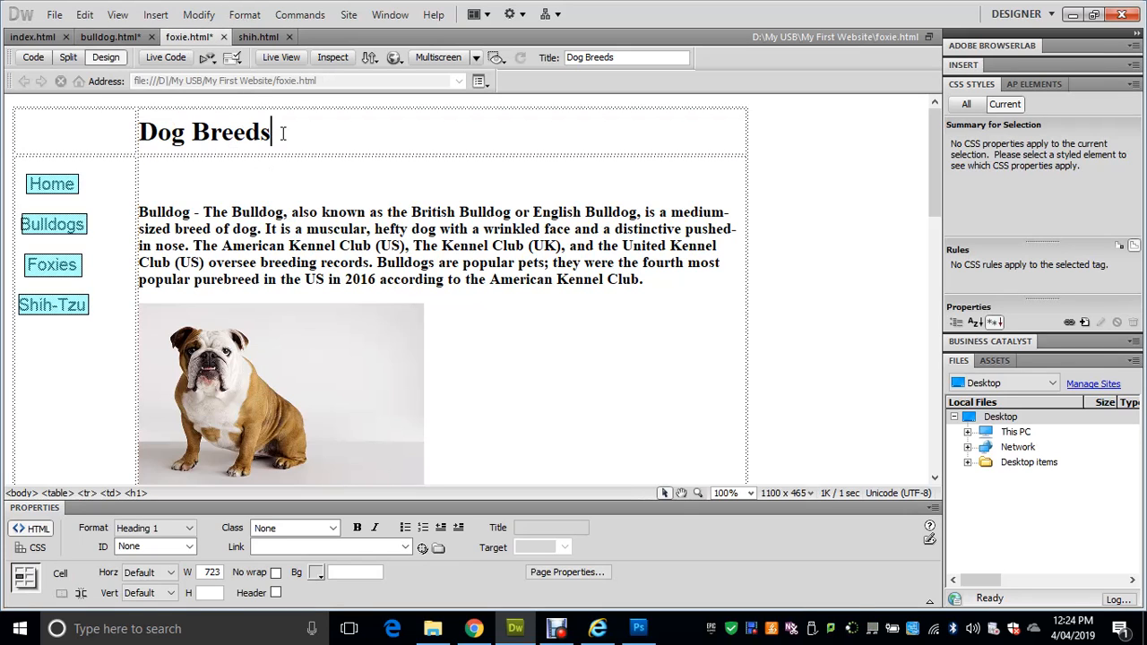
type("Foxie")
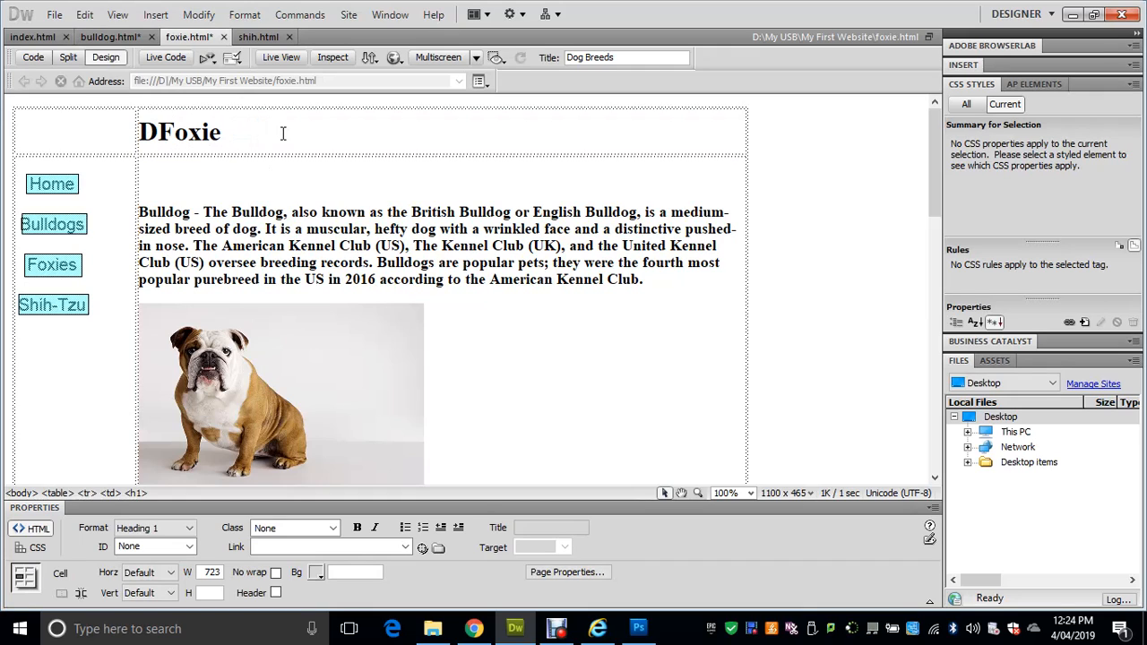
type("s")
key("Left")
key("Left")
key("BackSpace")
Replace the "Dog Breeds" heading on the shih.html page with "Shih-Tzu"
left_click(255, 38)
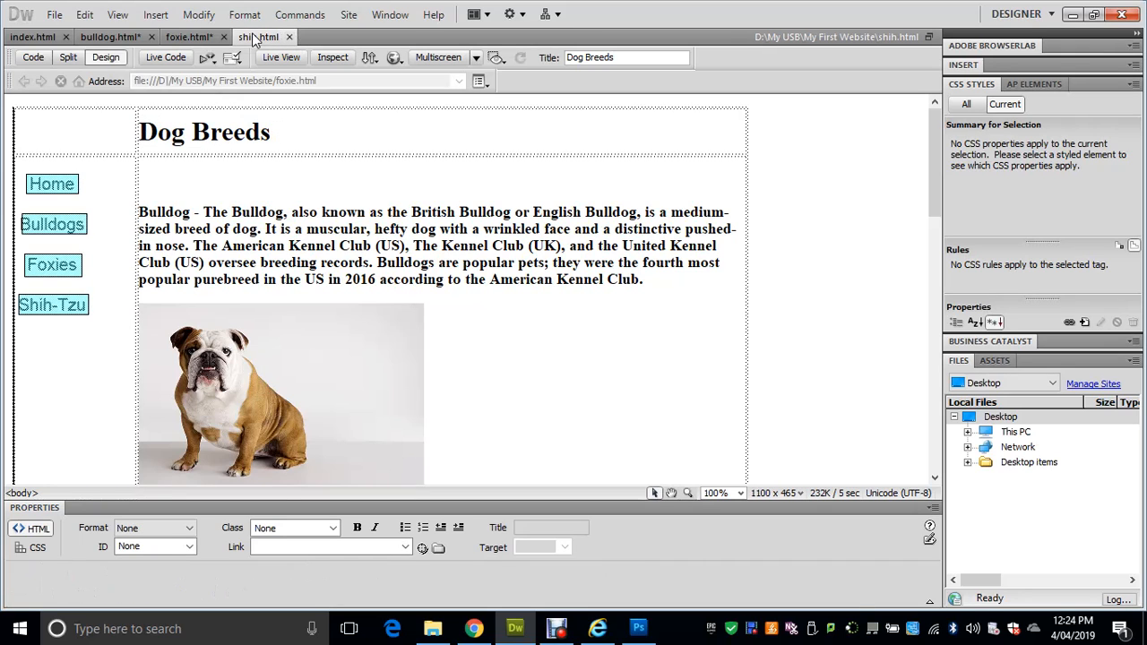
left_click(278, 129)
key("BackSpace")
key("BackSpace")
key("BackSpace")
key("BackSpace")
key("BackSpace")
key("BackSpace")
key("BackSpace")
key("BackSpace")
key("BackSpace")
type("Sh")
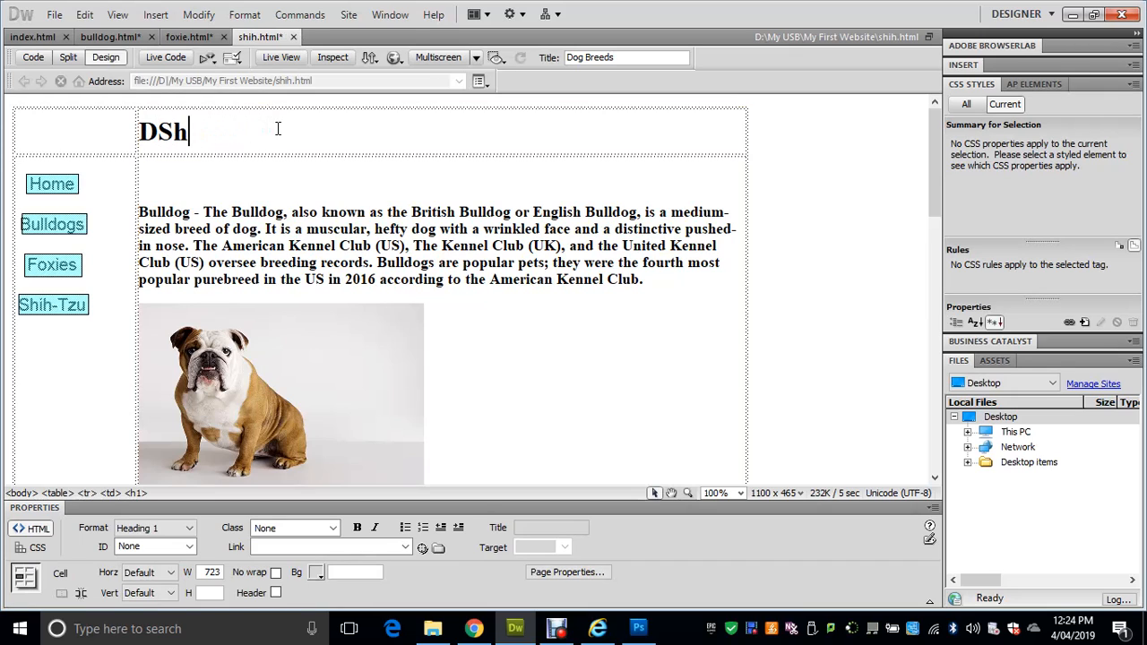
type("ih-Tzu")
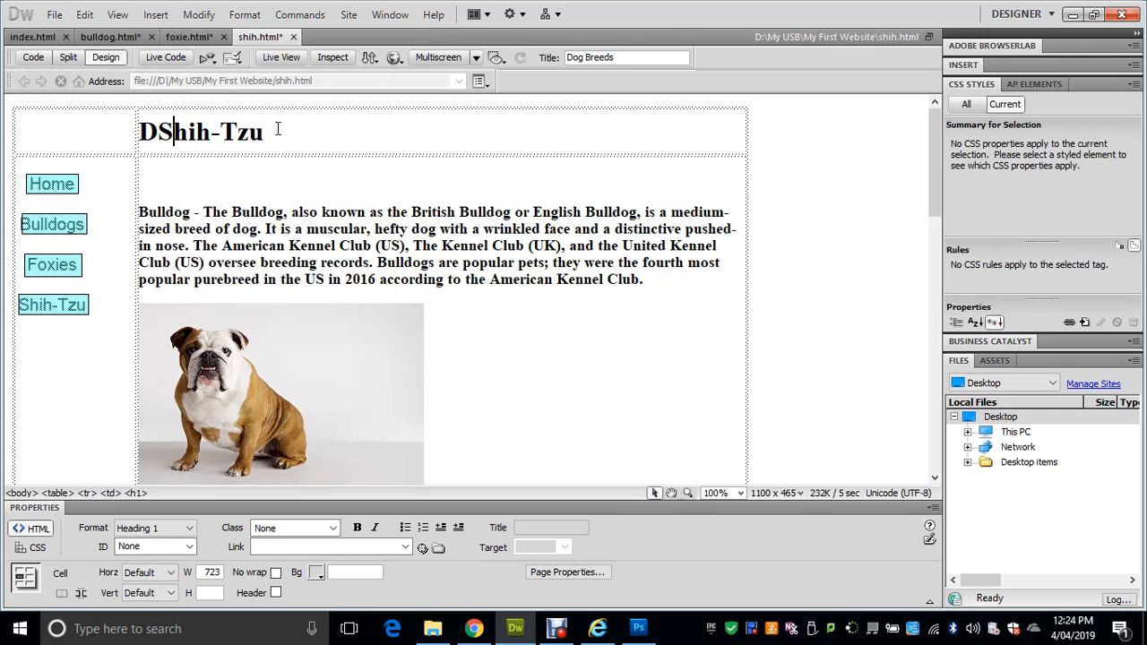
key("BackSpace")
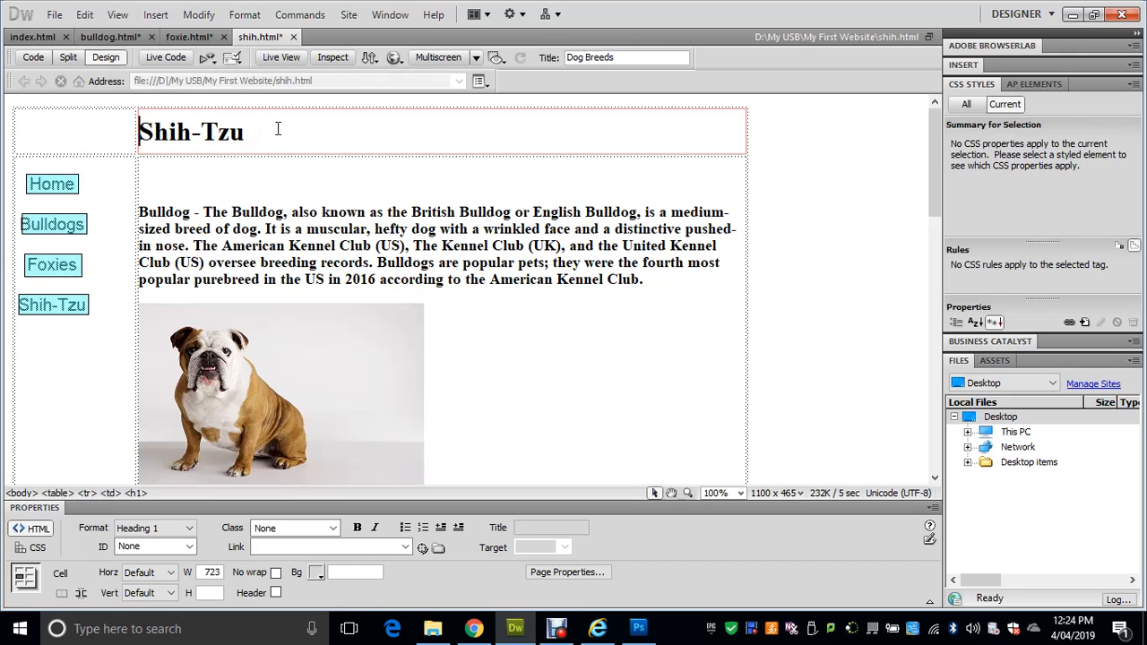
Save the heading changes on the foxie.html and bulldog.html pages
left_click(188, 37)
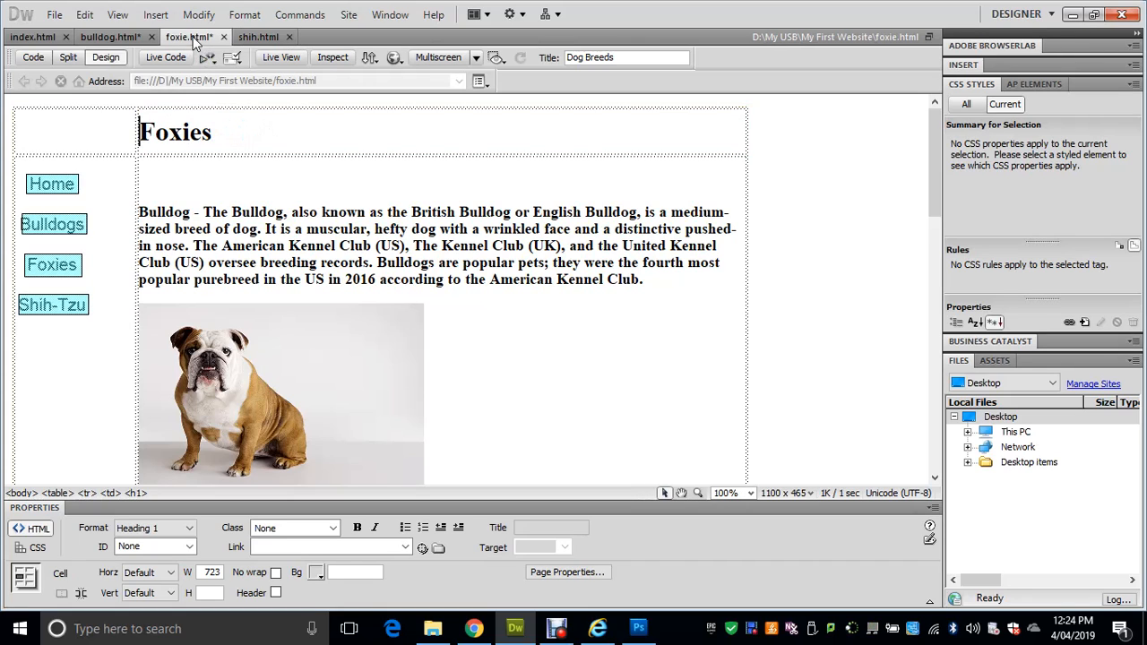
key("ctrl+s")
left_click(119, 40)
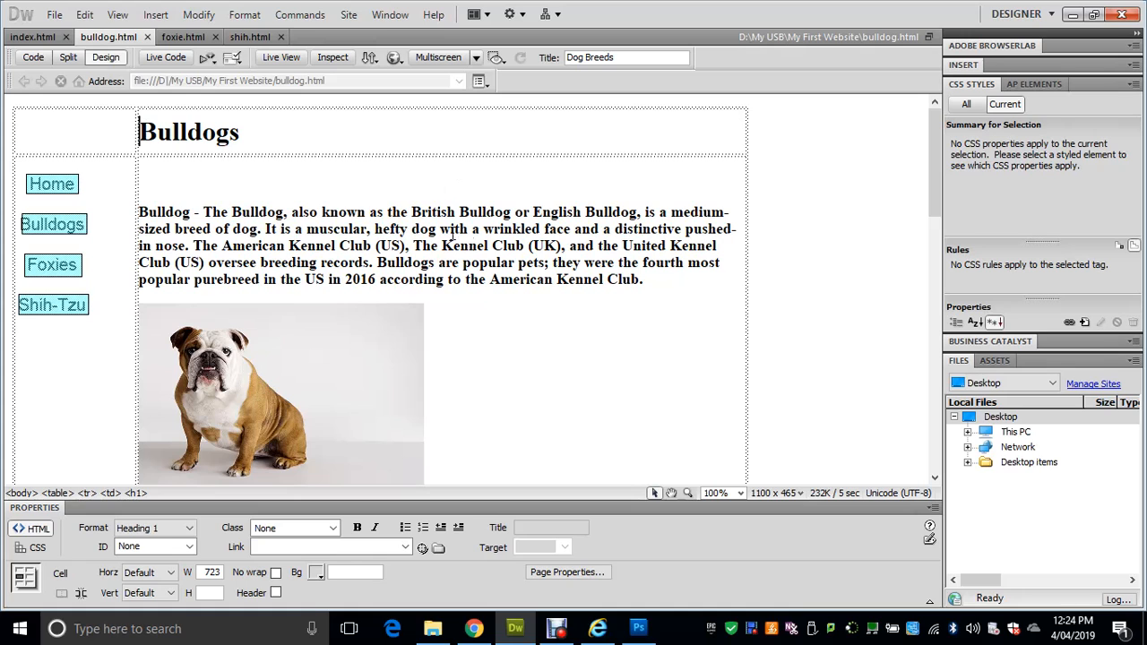
left_click_drag(933, 169, 949, 151)
Switch to Internet Explorer, refresh index.html and test the Bulldogs, Foxies, Shih-Tzu and Home menu links
left_click(597, 628)
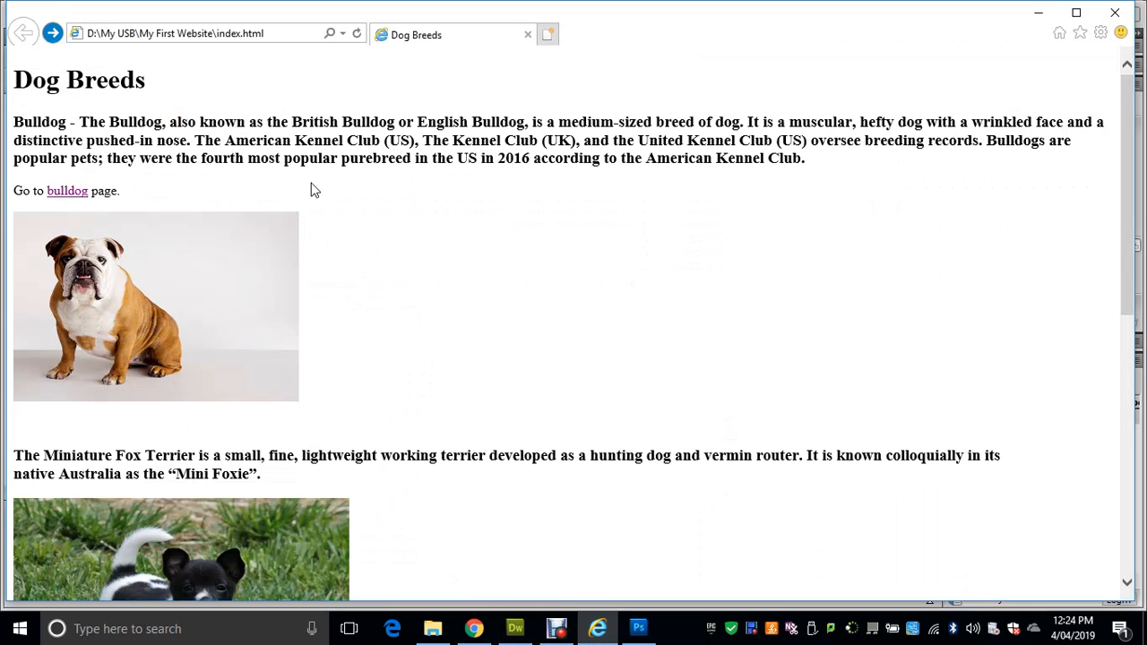
left_click(357, 34)
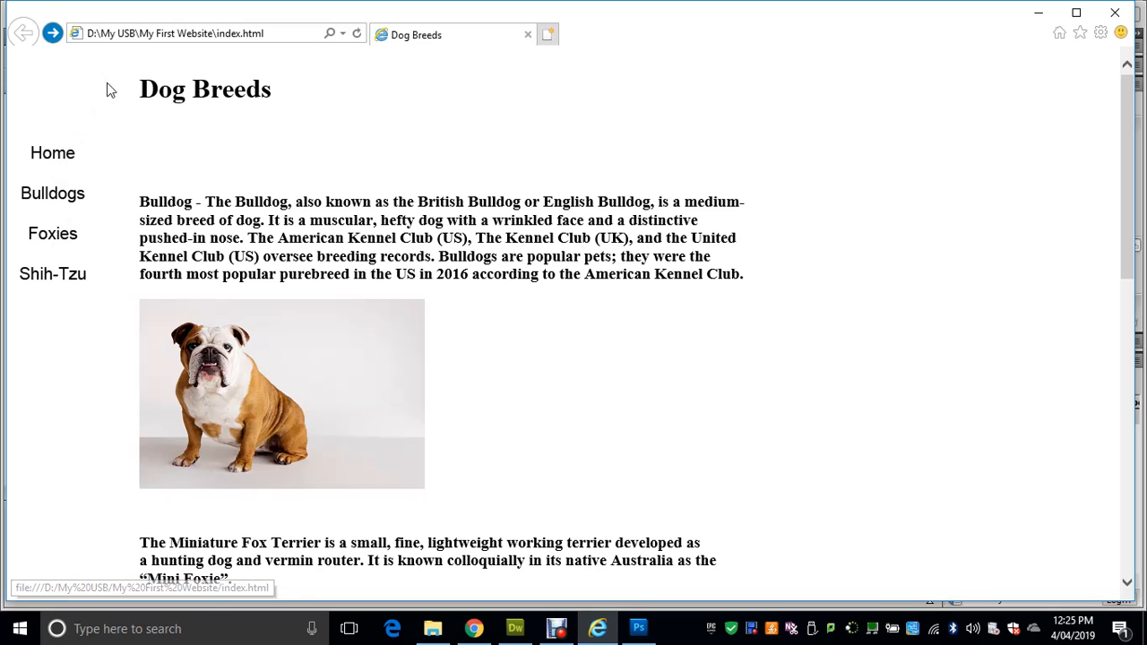
left_click(55, 194)
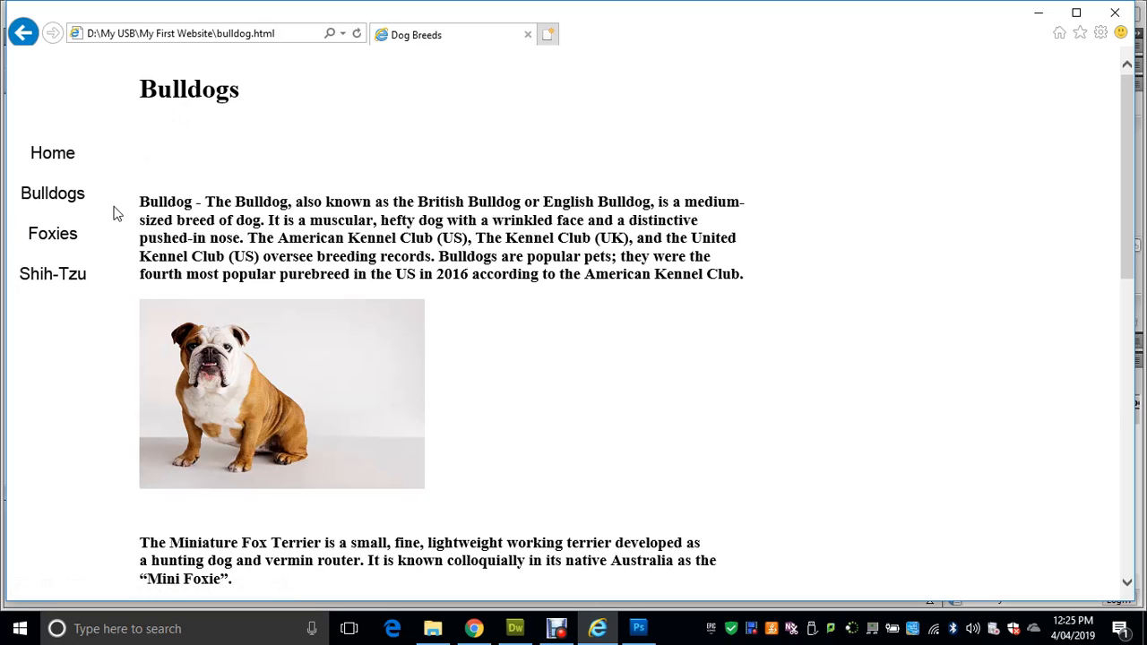
left_click(50, 240)
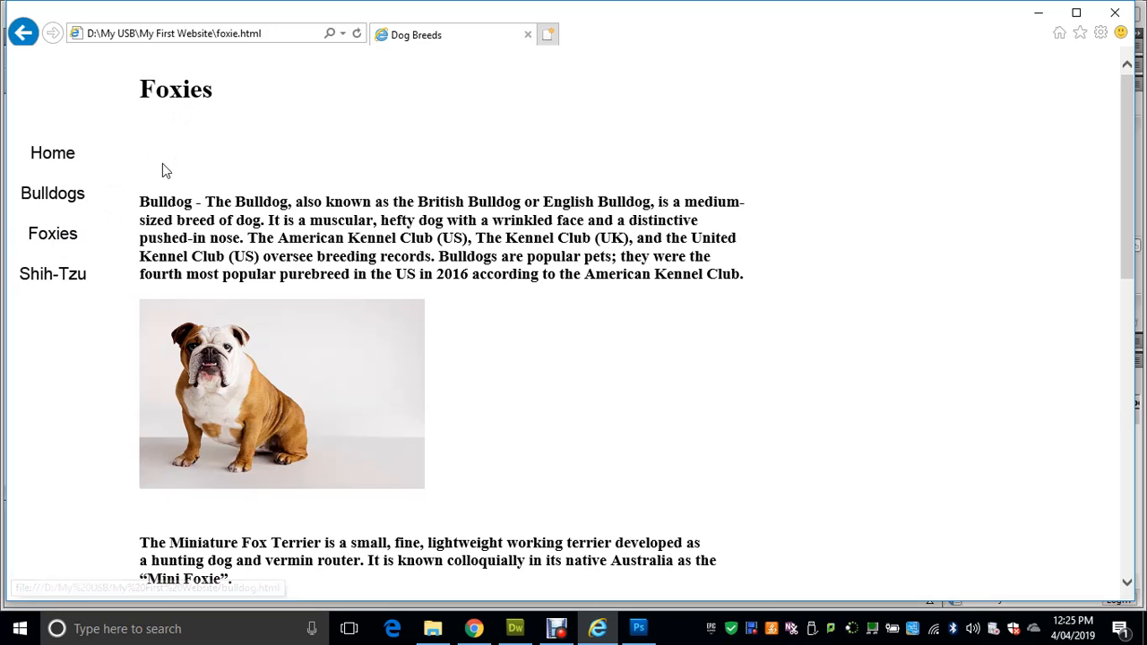
left_click(72, 281)
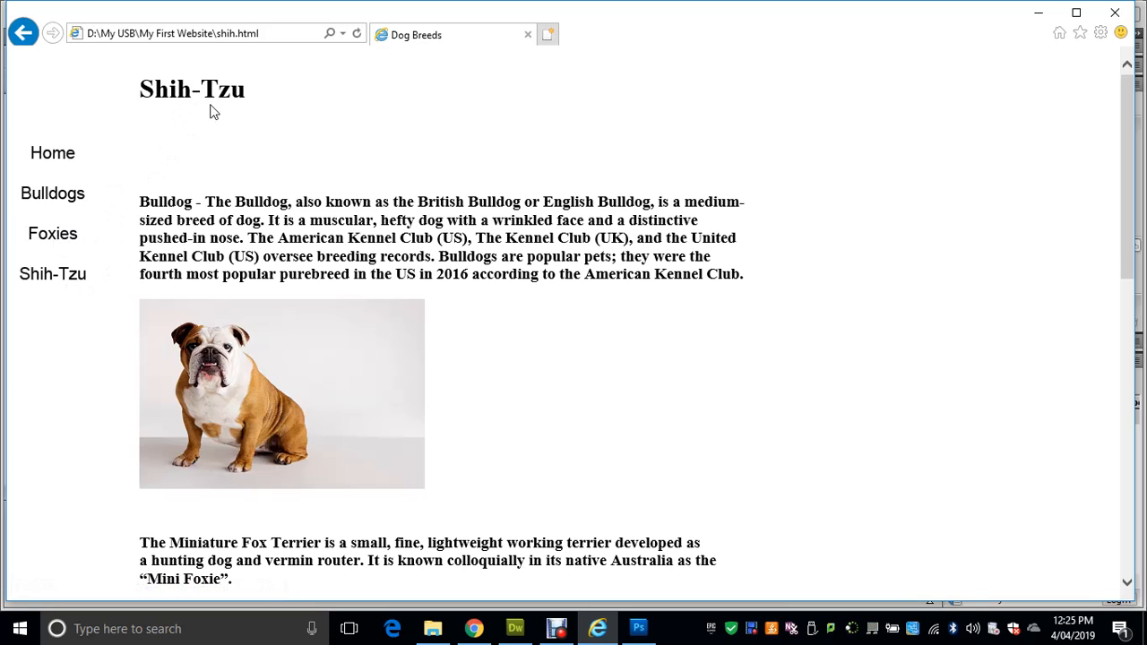
left_click(60, 159)
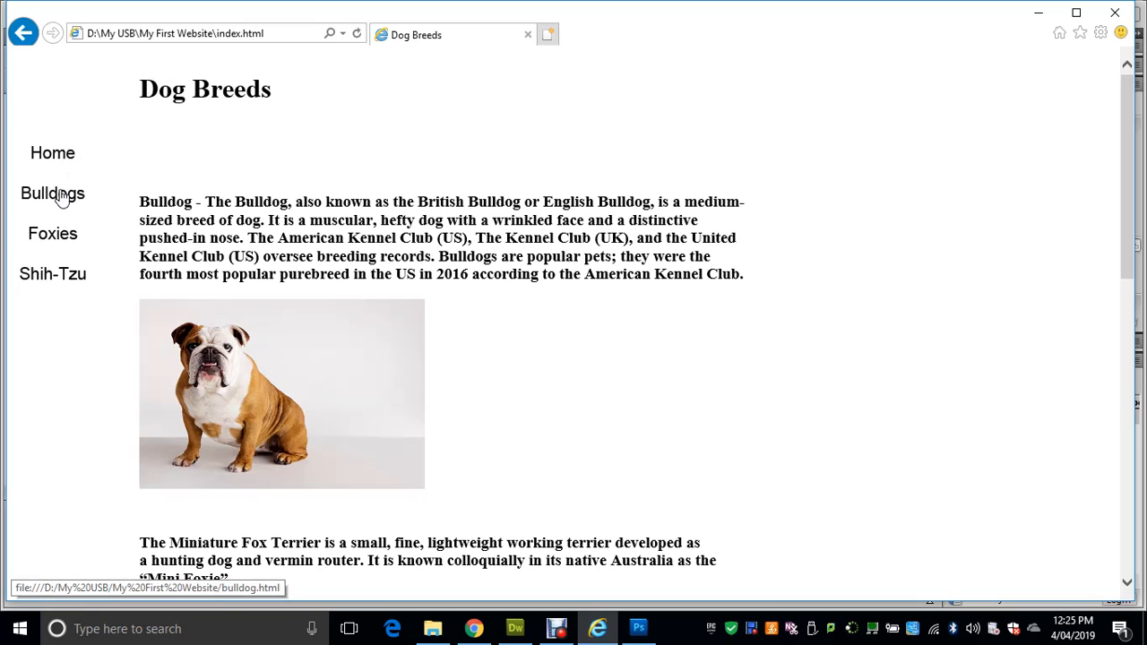
Go through the menu links again in mixed order to check navigation between all pages, ending on the foxie page
left_click(60, 197)
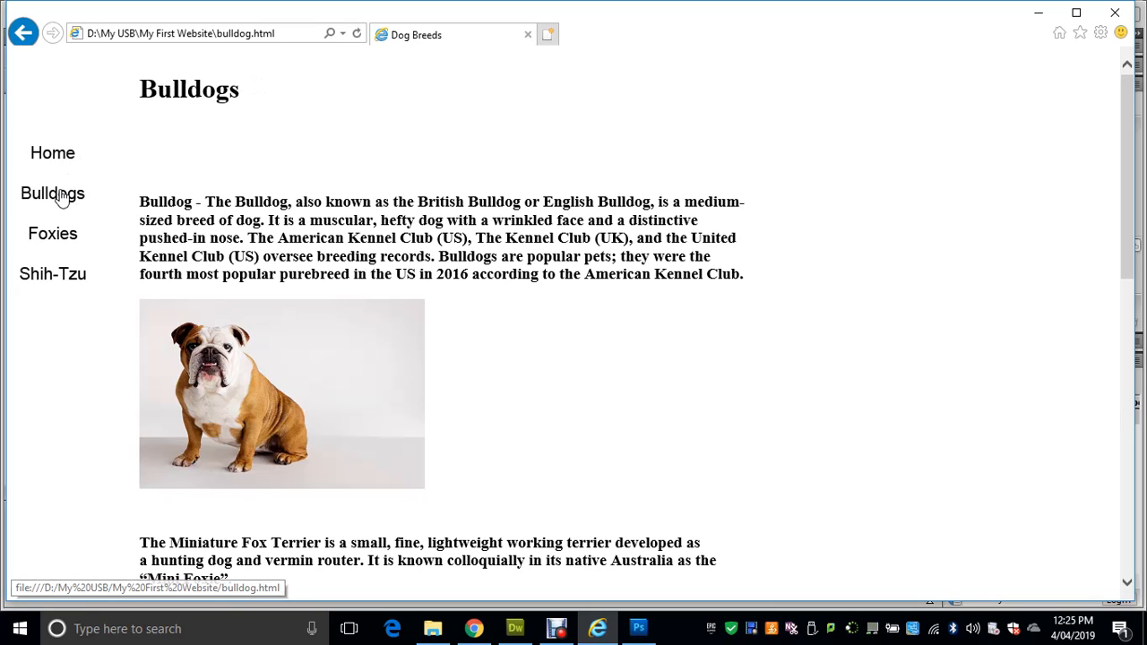
left_click(58, 278)
left_click(56, 240)
left_click(66, 162)
left_click(67, 198)
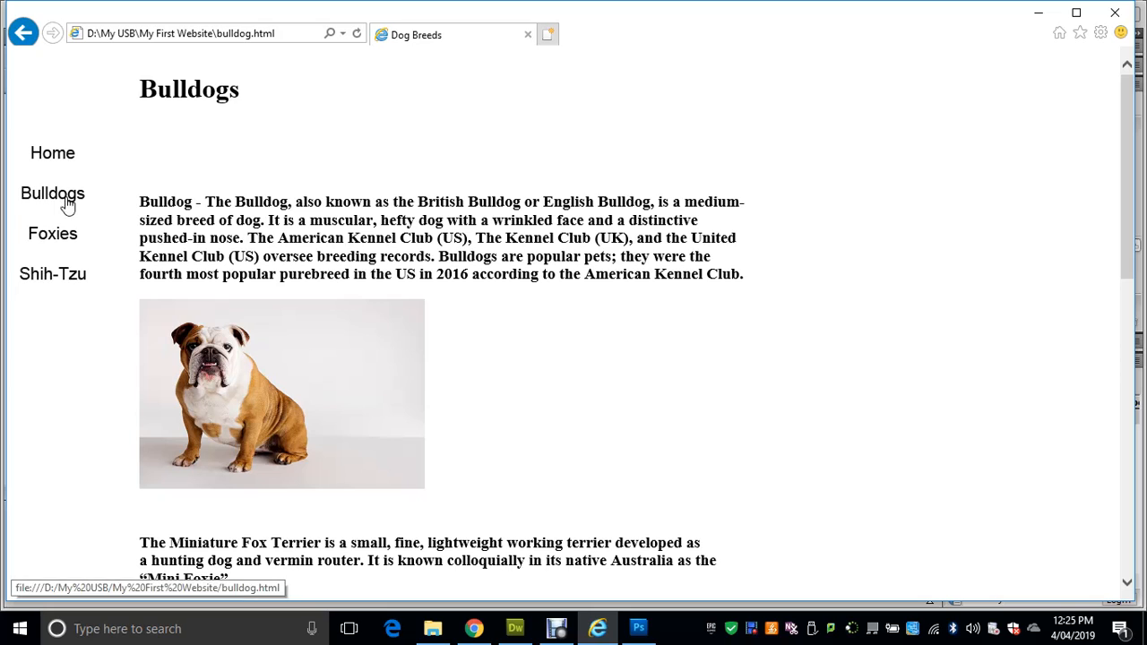
left_click(68, 241)
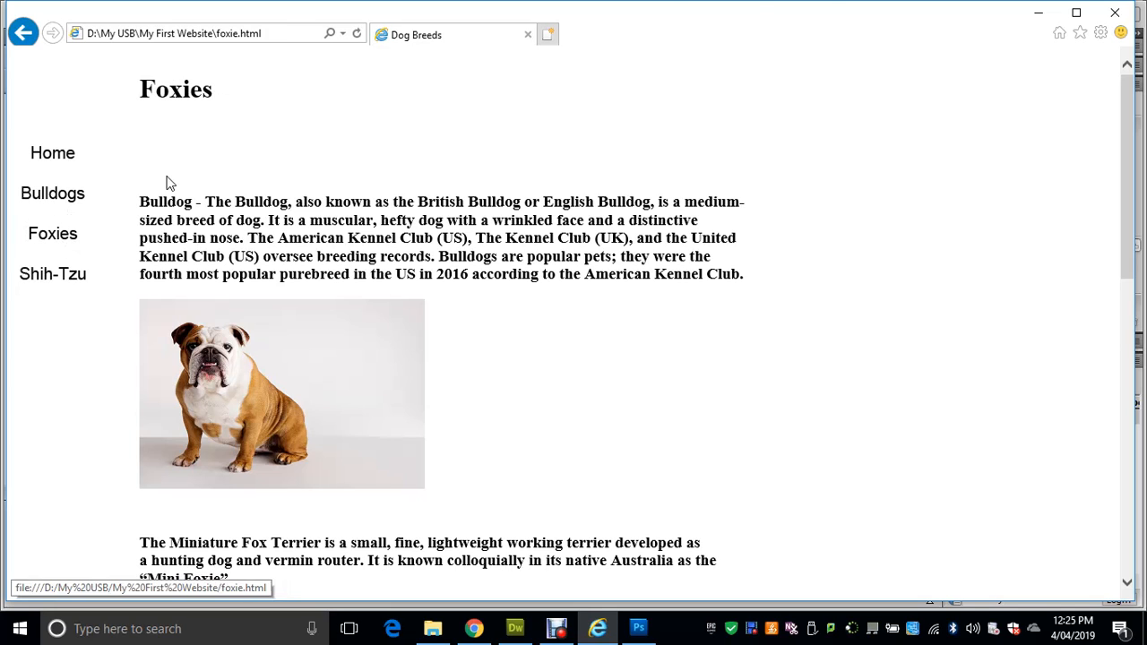
Switch back to Dreamweaver and delete the bulldog paragraph, its image and the empty lines below from foxie.html
left_click(1037, 13)
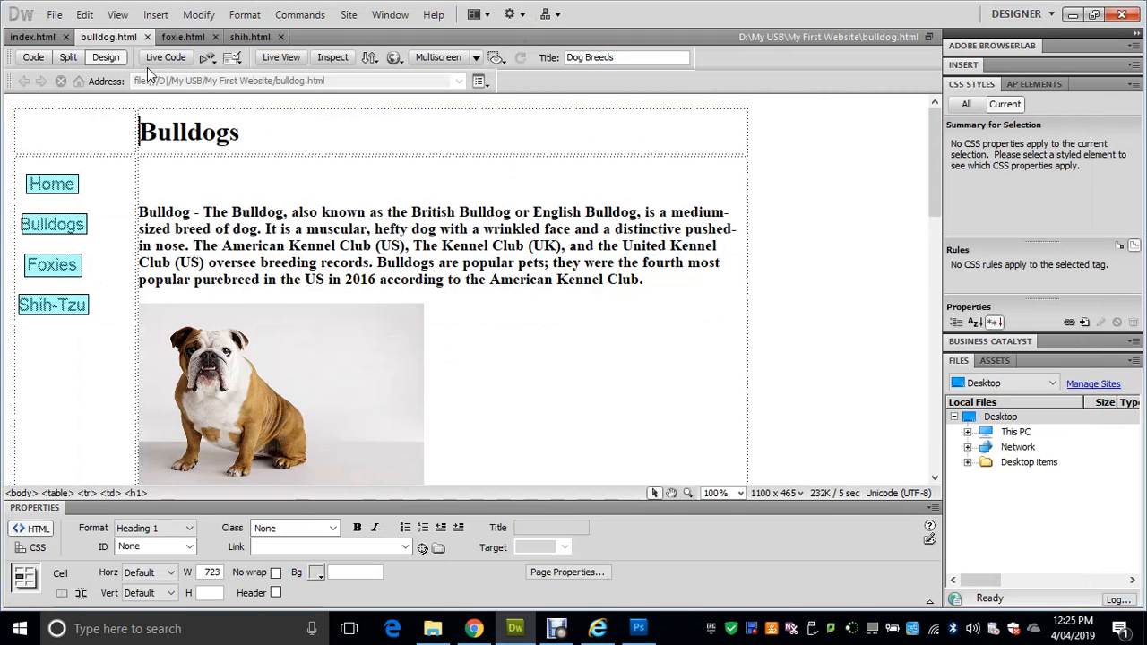
left_click(183, 39)
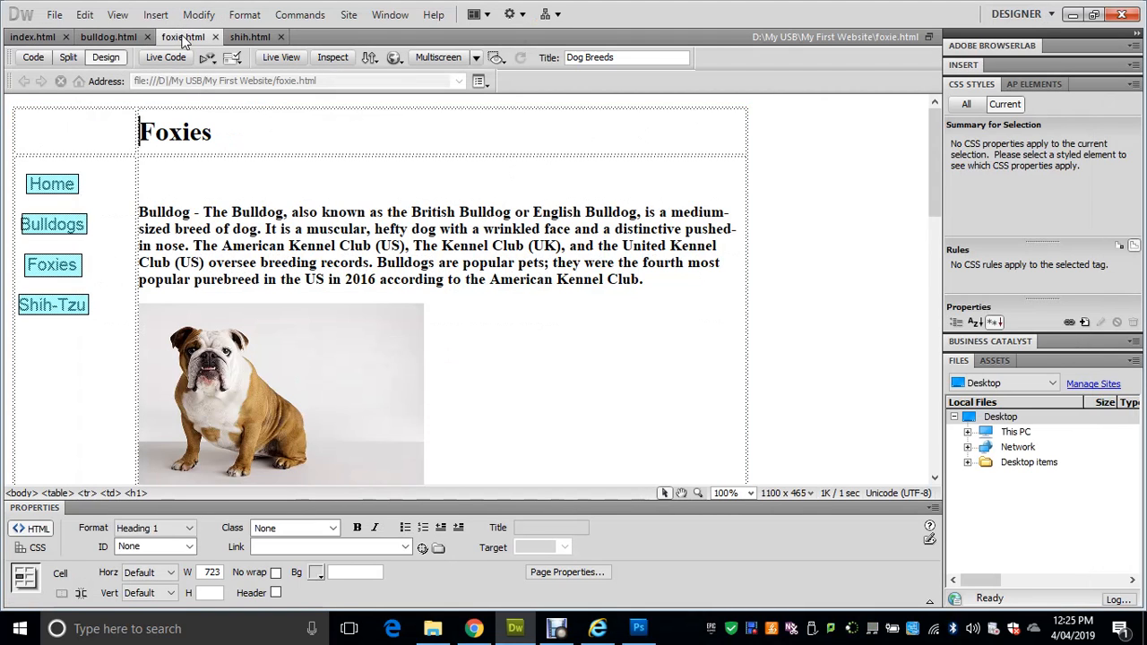
left_click(440, 427)
left_click_drag(307, 301, 147, 199)
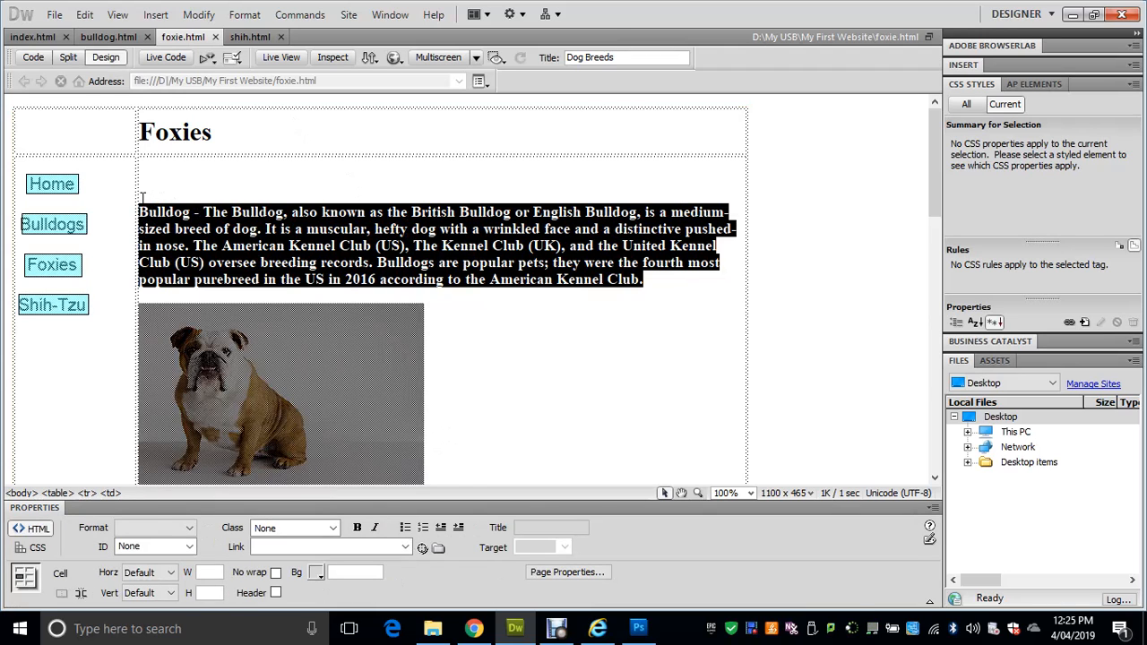
key("Delete")
key("Delete")
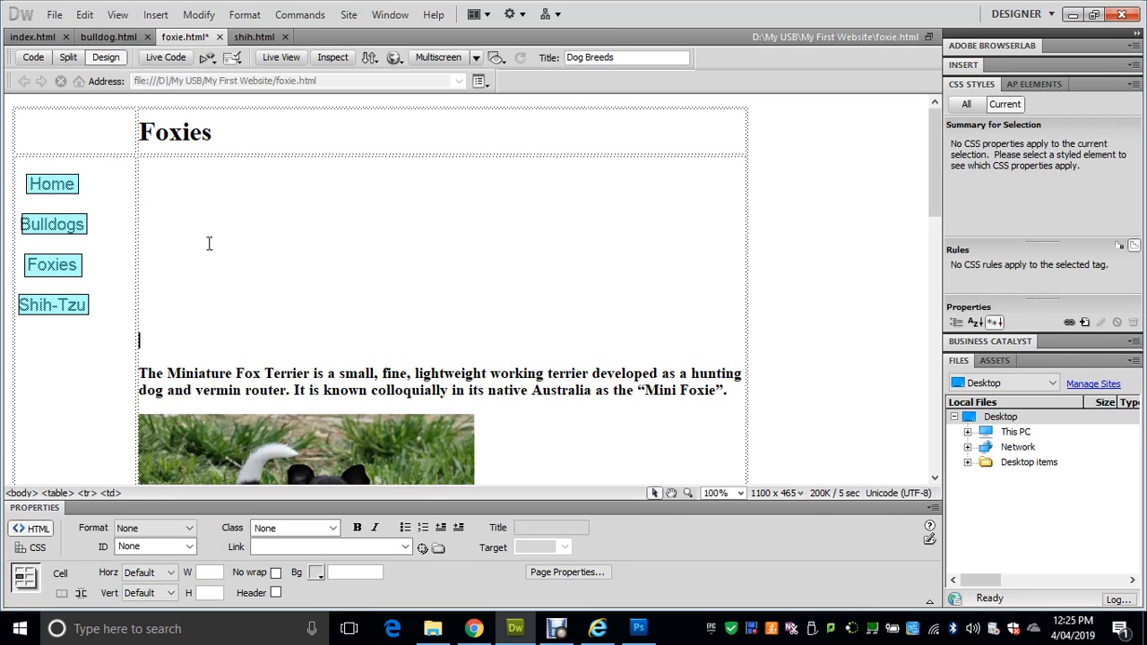
key("Delete")
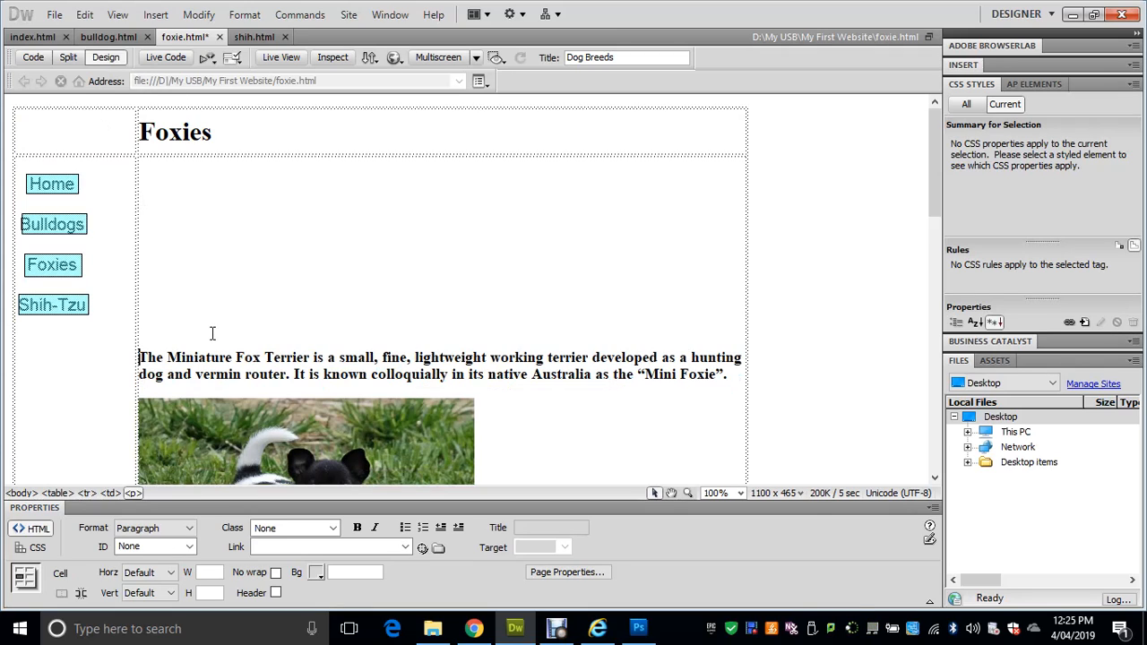
Align the foxie page's content cell vertically to Top with a blank line above the Miniature Fox Terrier text, and save the page
left_click_drag(212, 315, 171, 219)
left_click(142, 355)
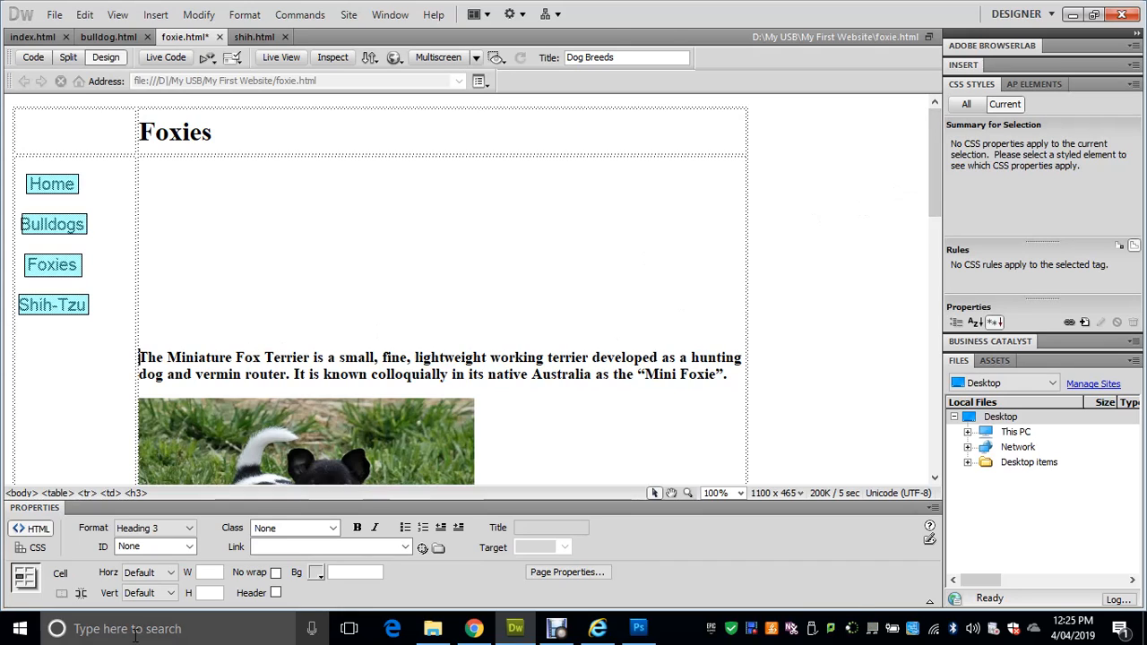
left_click(153, 592)
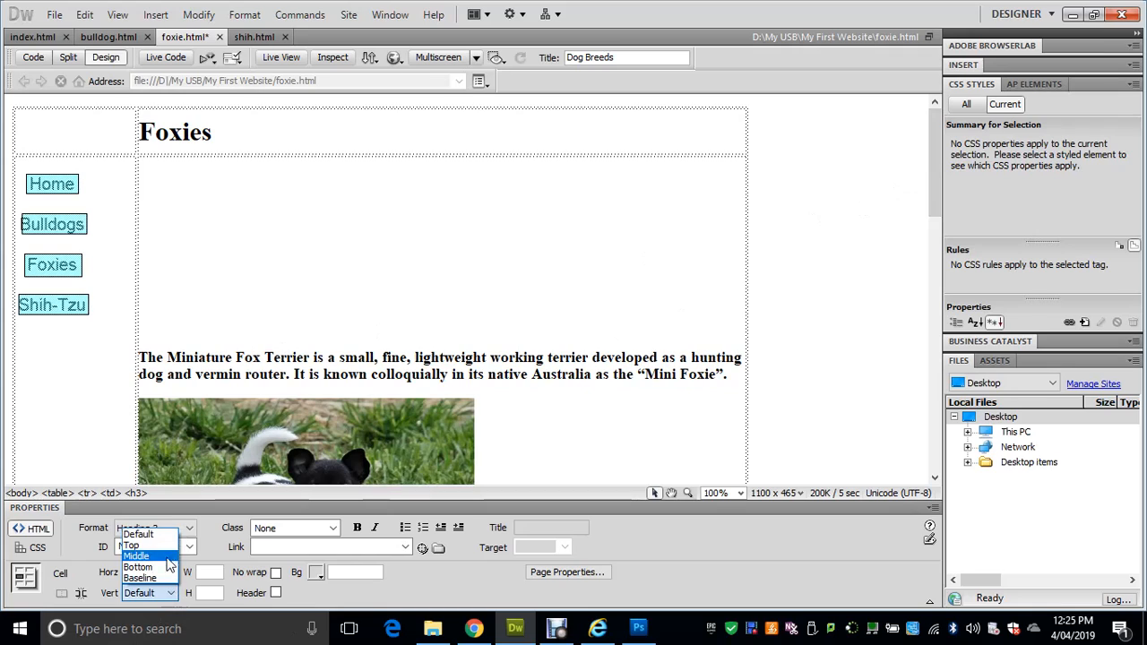
left_click(134, 545)
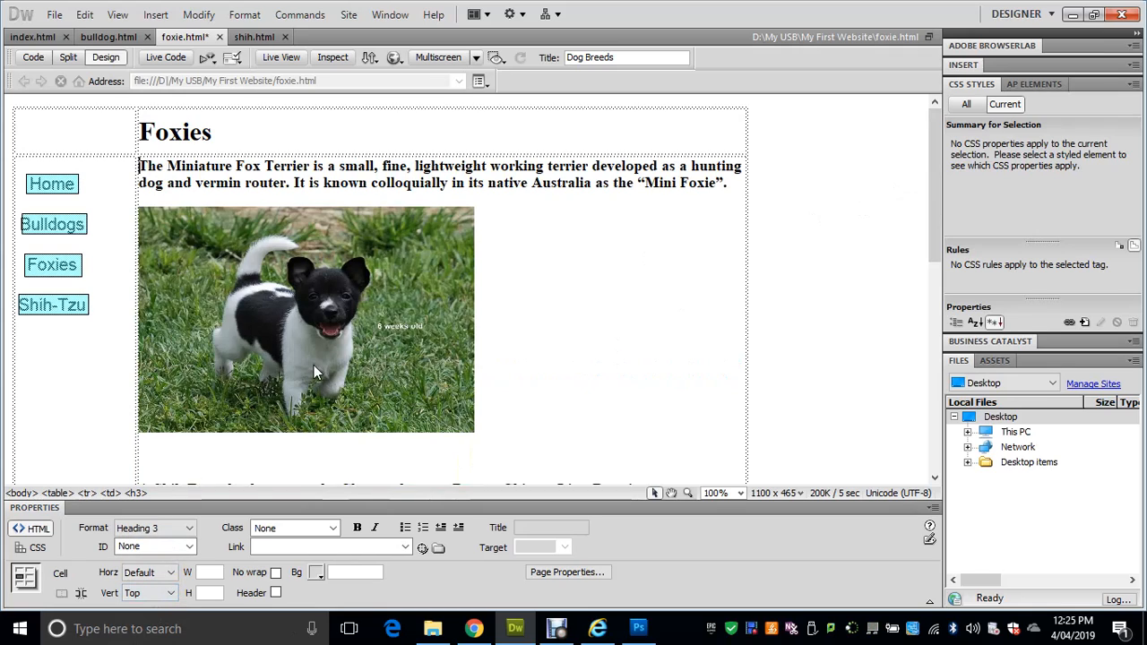
key("Return")
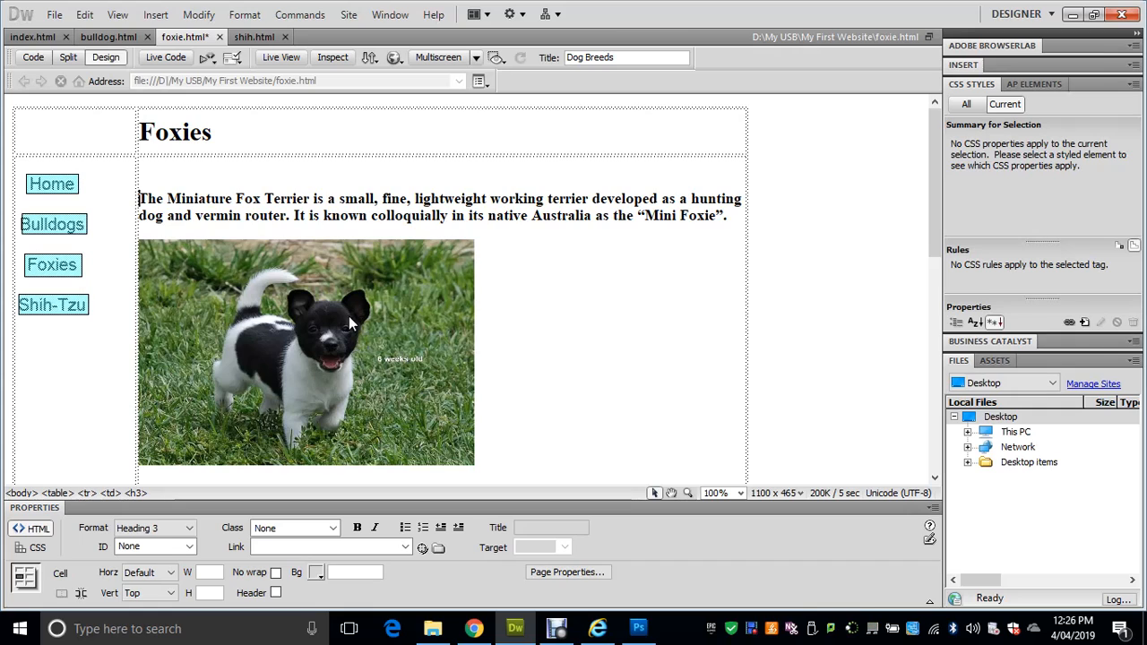
key("ctrl+s")
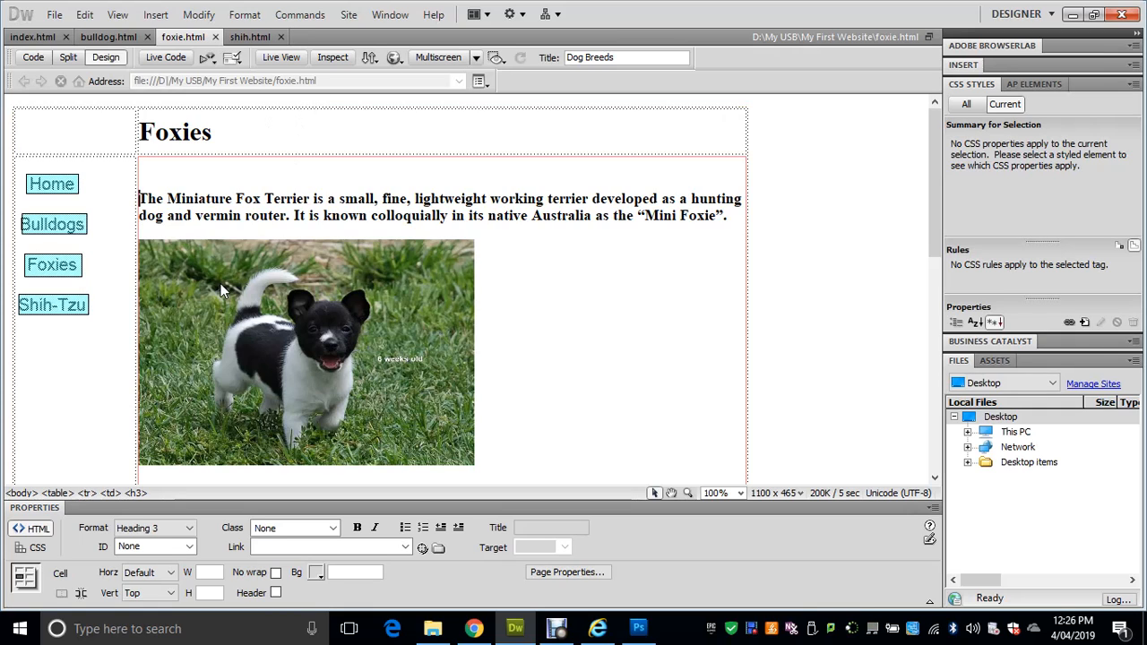
Delete the bulldog and Miniature Fox Terrier paragraphs and images from the shih.html page
left_click(249, 39)
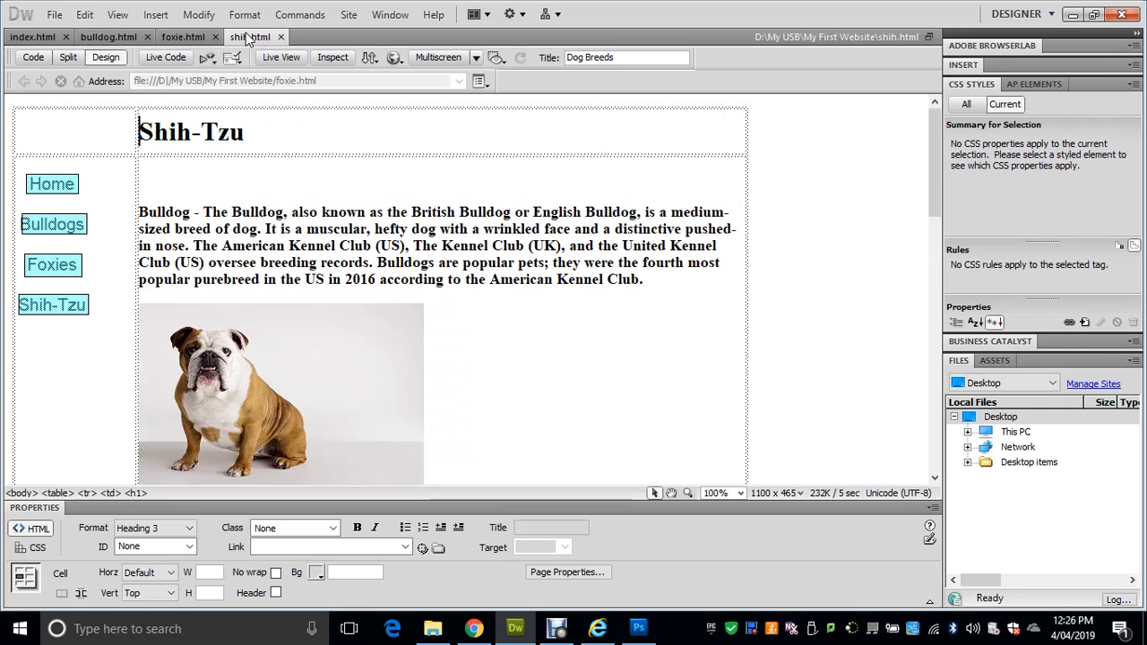
left_click_drag(491, 379, 141, 172)
key("Delete")
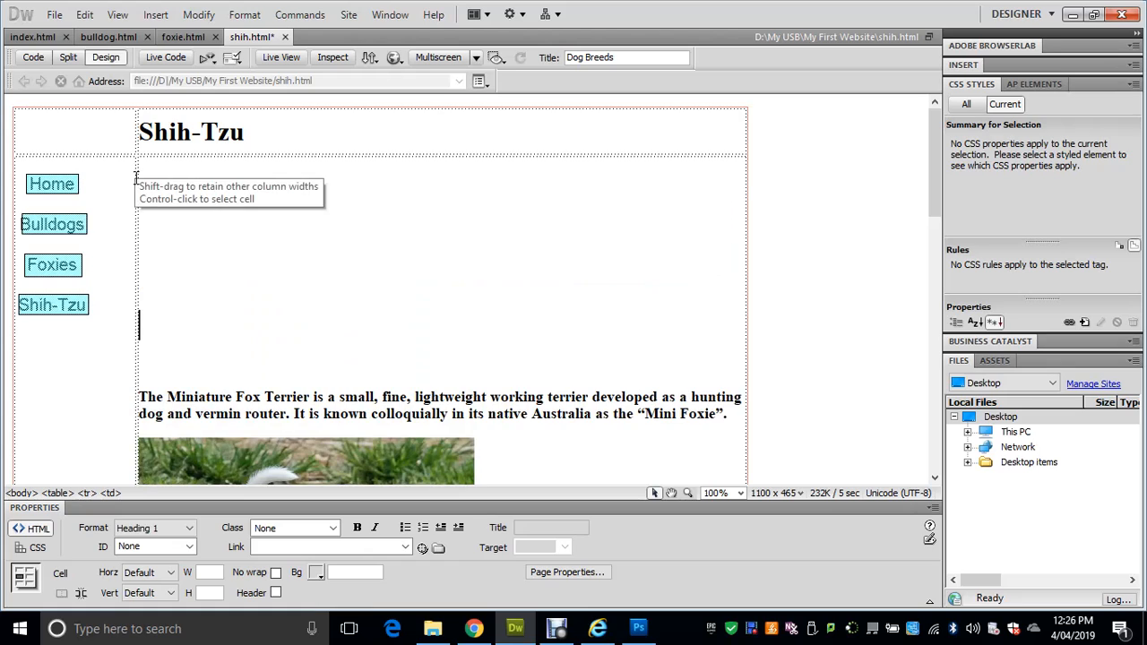
left_click_drag(507, 460, 303, 332)
key("Delete")
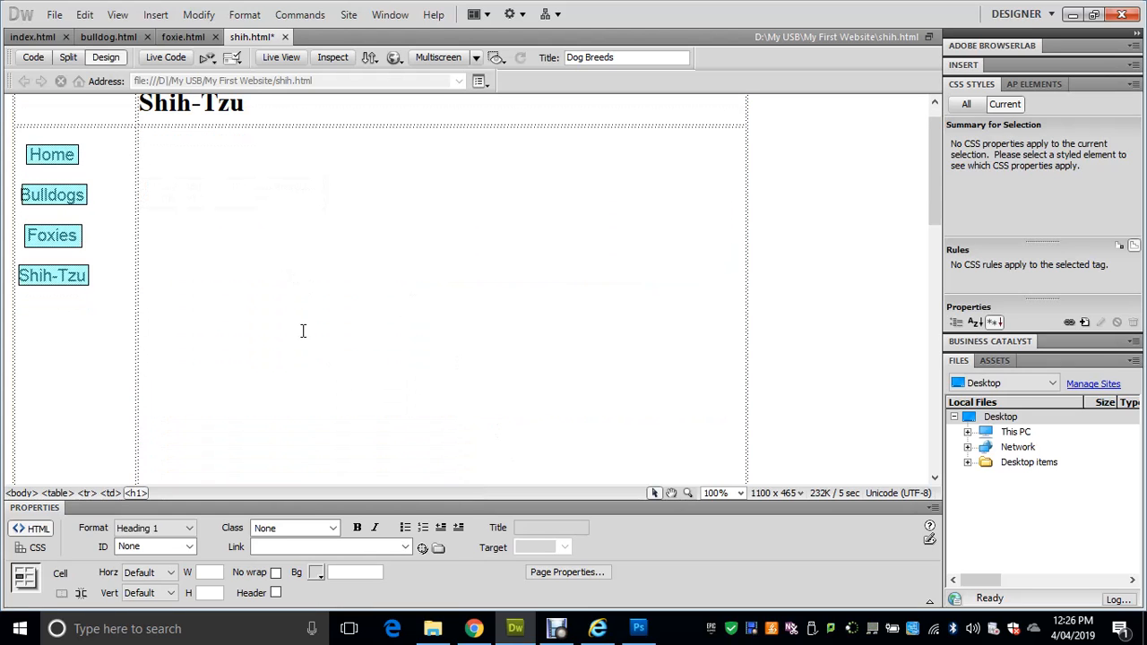
Align the shih page's content cell vertically to Top, leave one blank line above the Shih Tzu text, and save the page
left_click(148, 593)
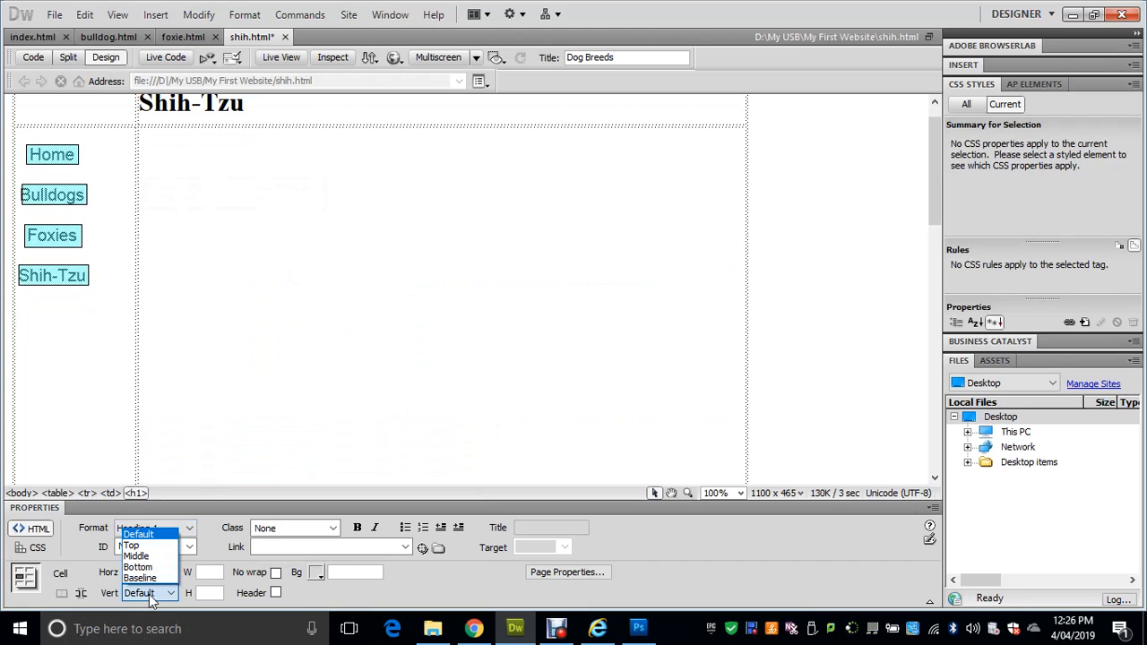
left_click(133, 544)
left_click(198, 181)
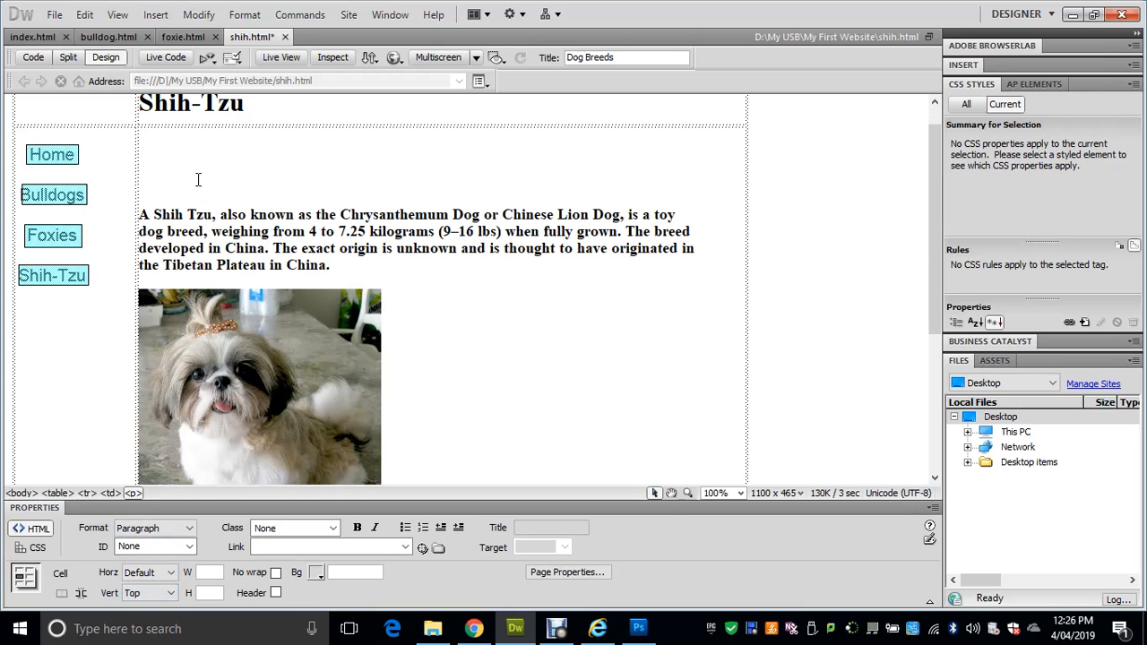
key("BackSpace")
key("BackSpace")
key("Return")
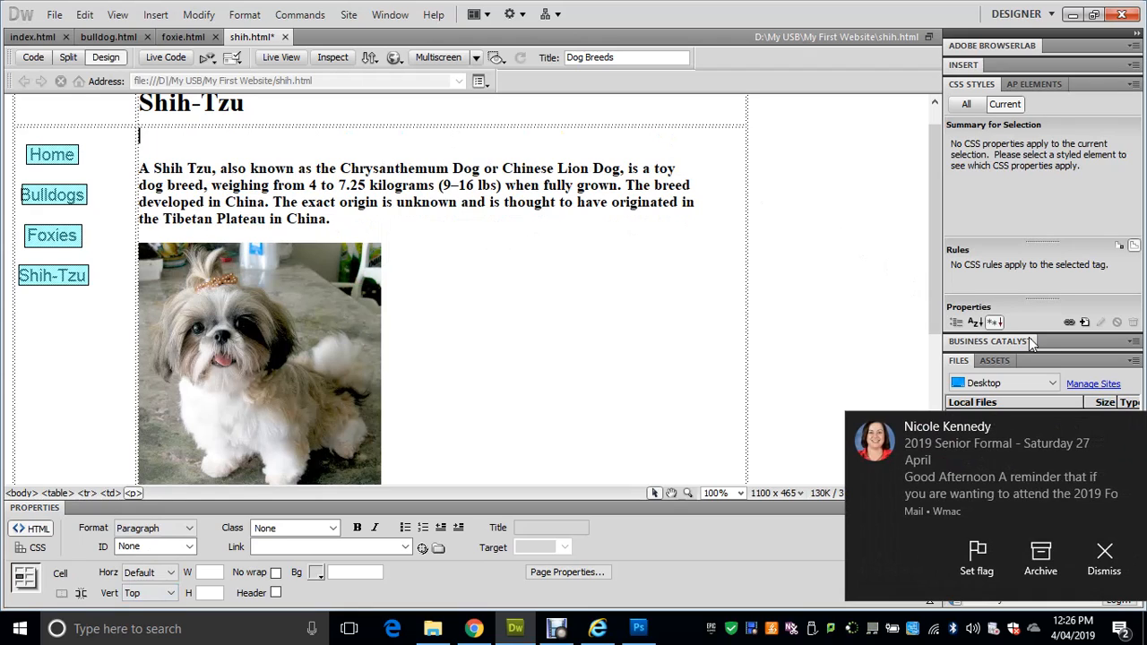
left_click(1133, 431)
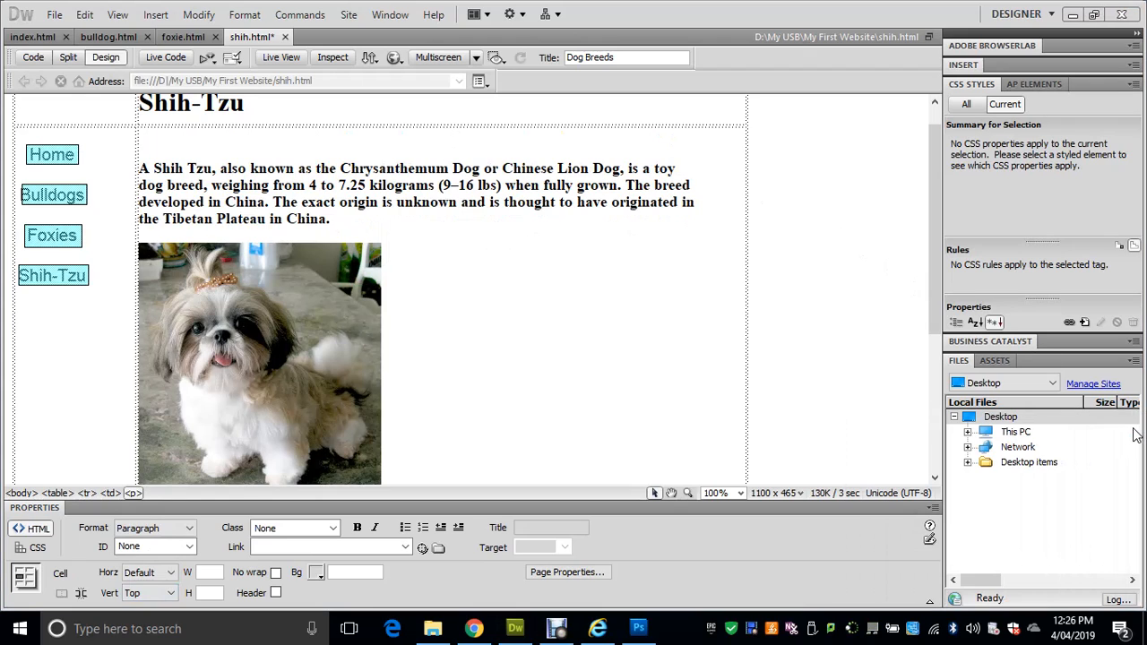
key("ctrl+s")
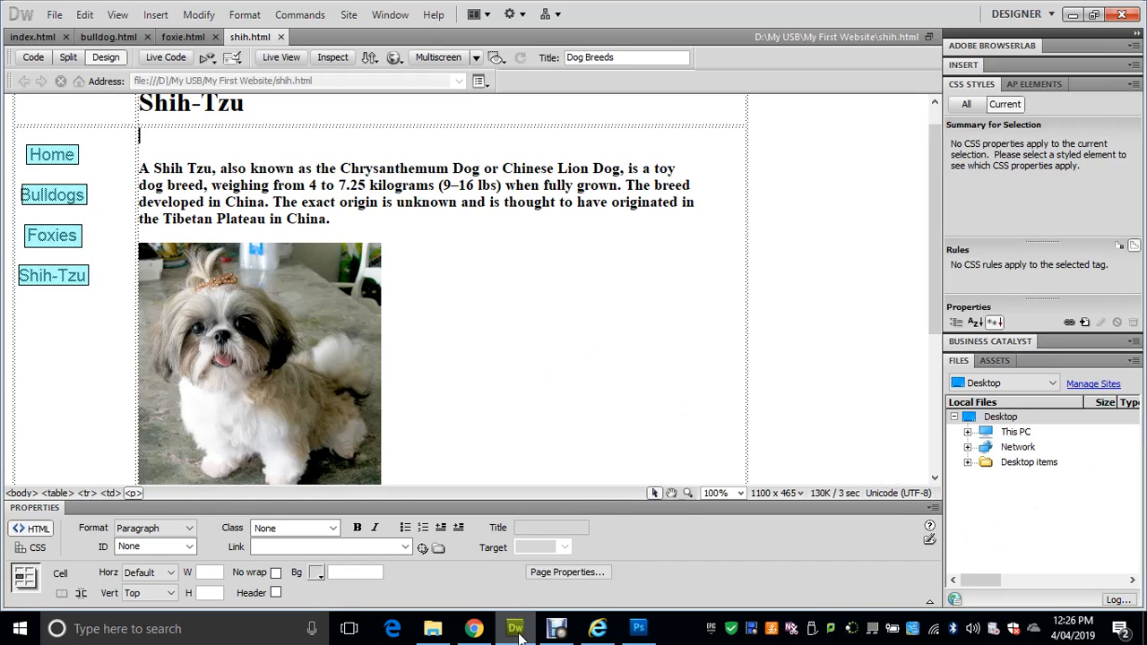
Switch to Internet Explorer and go through the Home, Bulldogs, Foxies and Shih-Tzu links to check each page's content and title
mouse_move(550, 628)
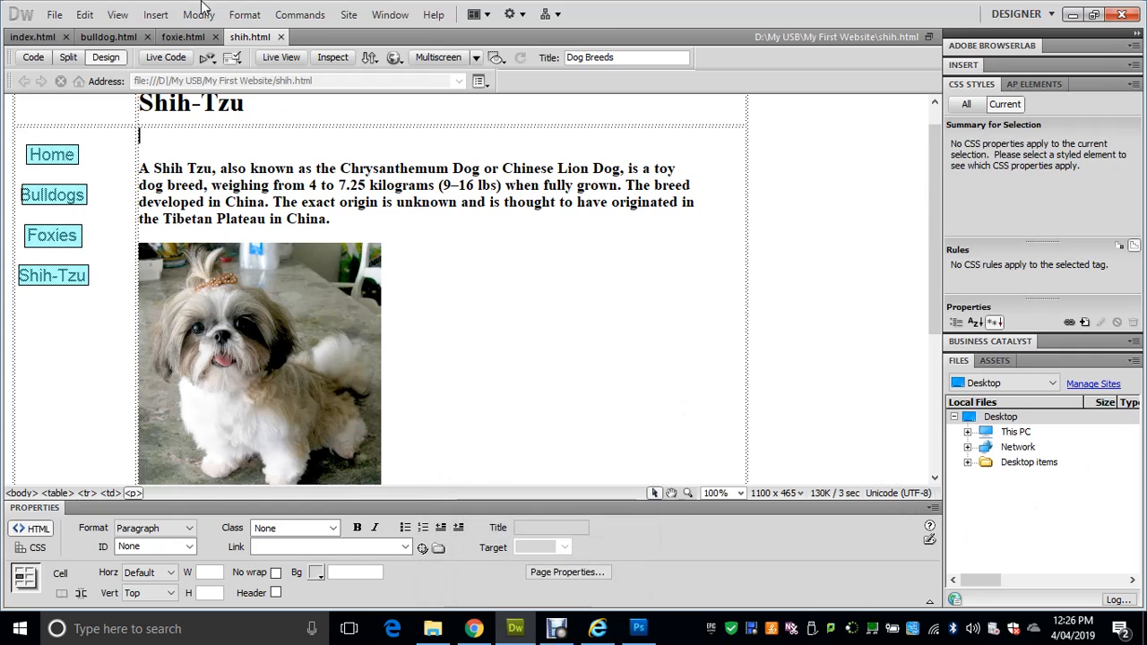
left_click(597, 628)
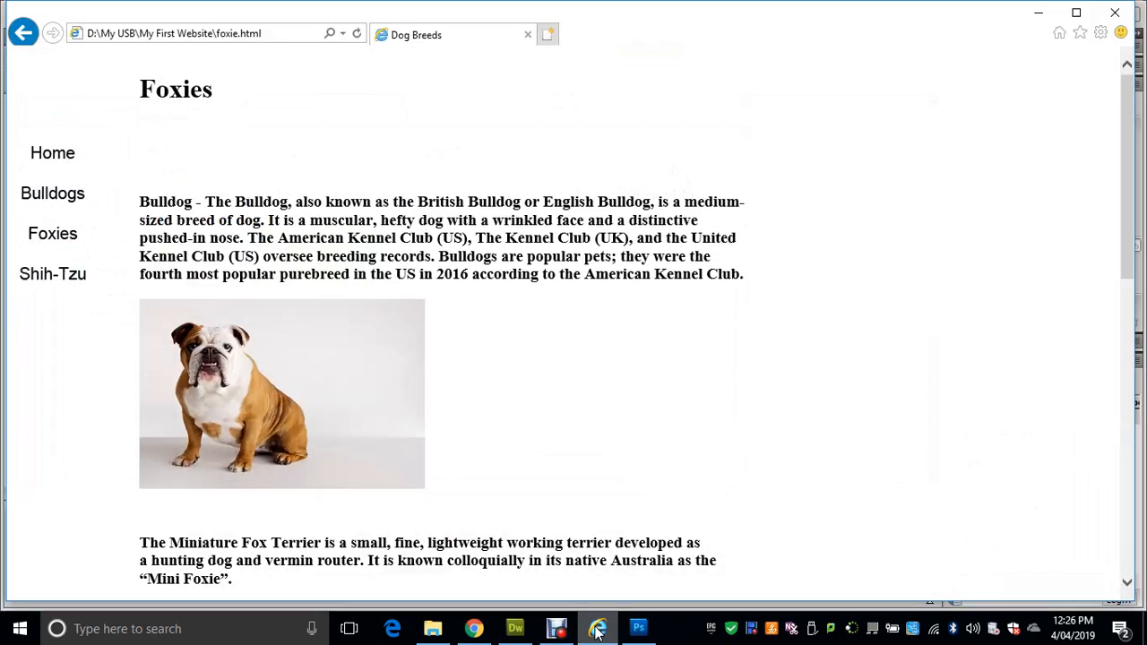
left_click(60, 195)
left_click(62, 238)
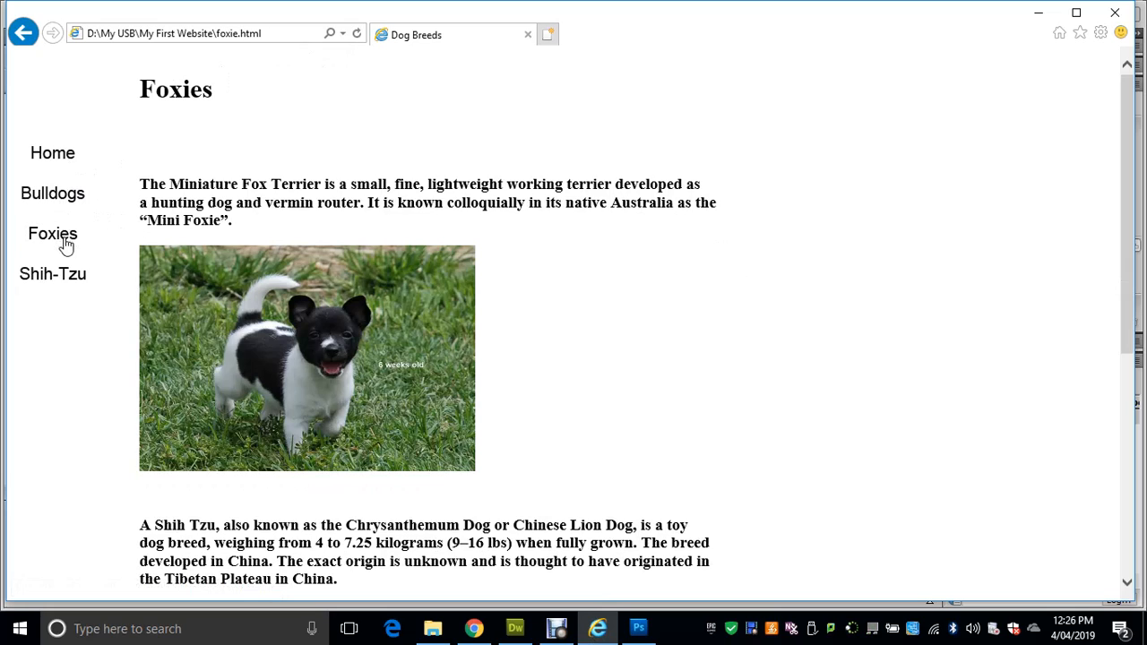
left_click(69, 275)
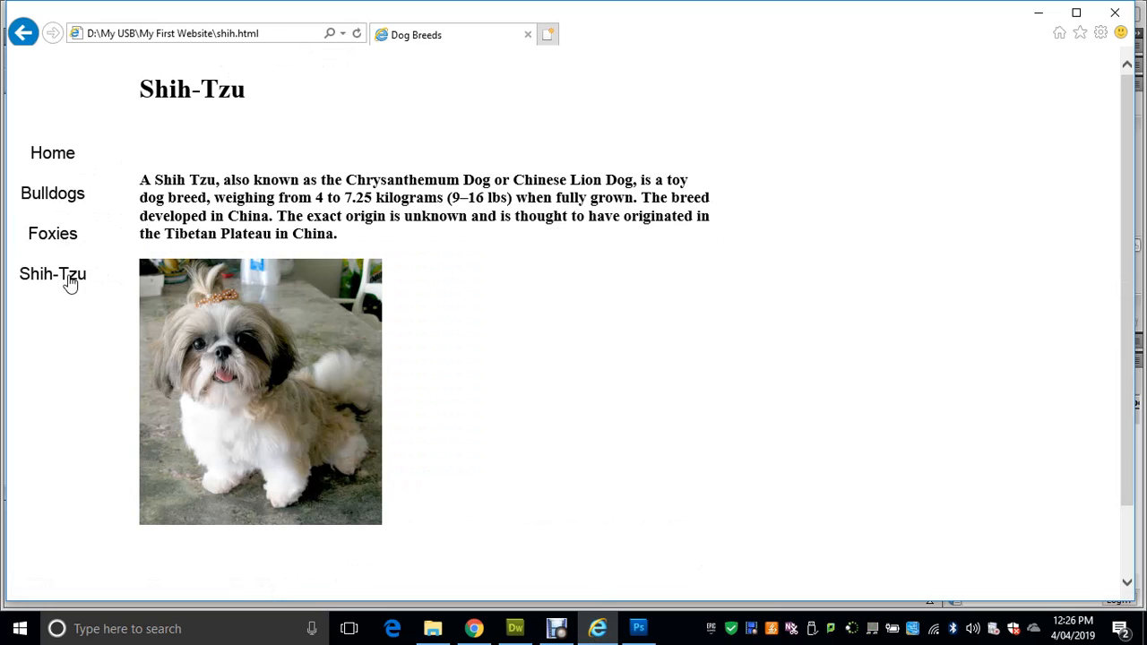
left_click(64, 159)
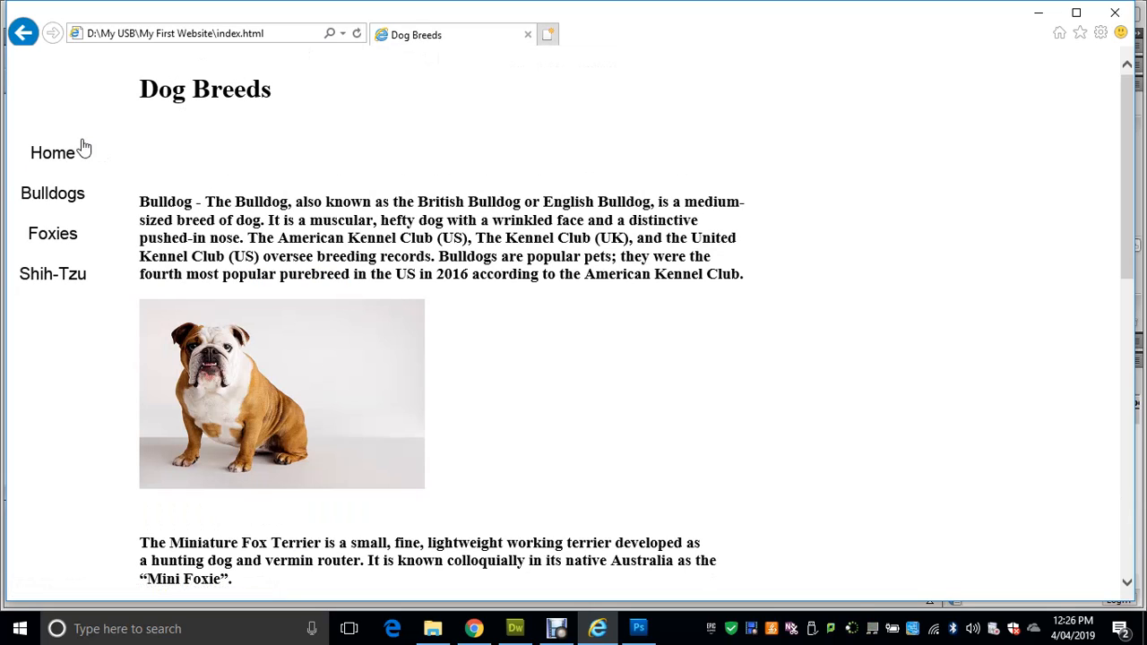
left_click(65, 197)
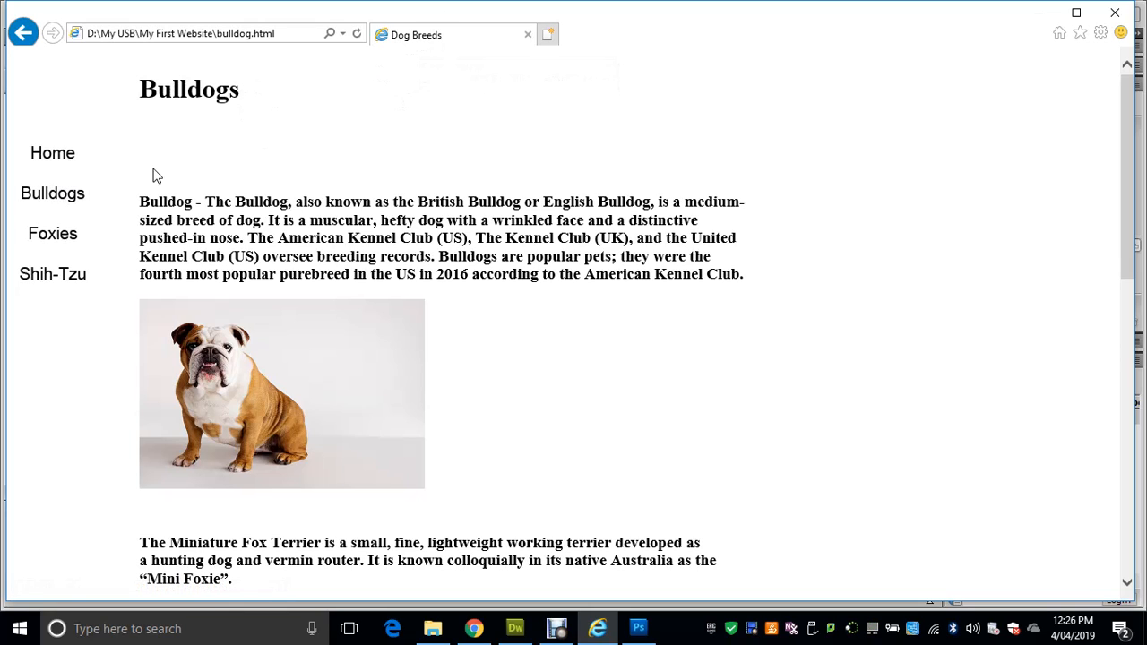
left_click(76, 235)
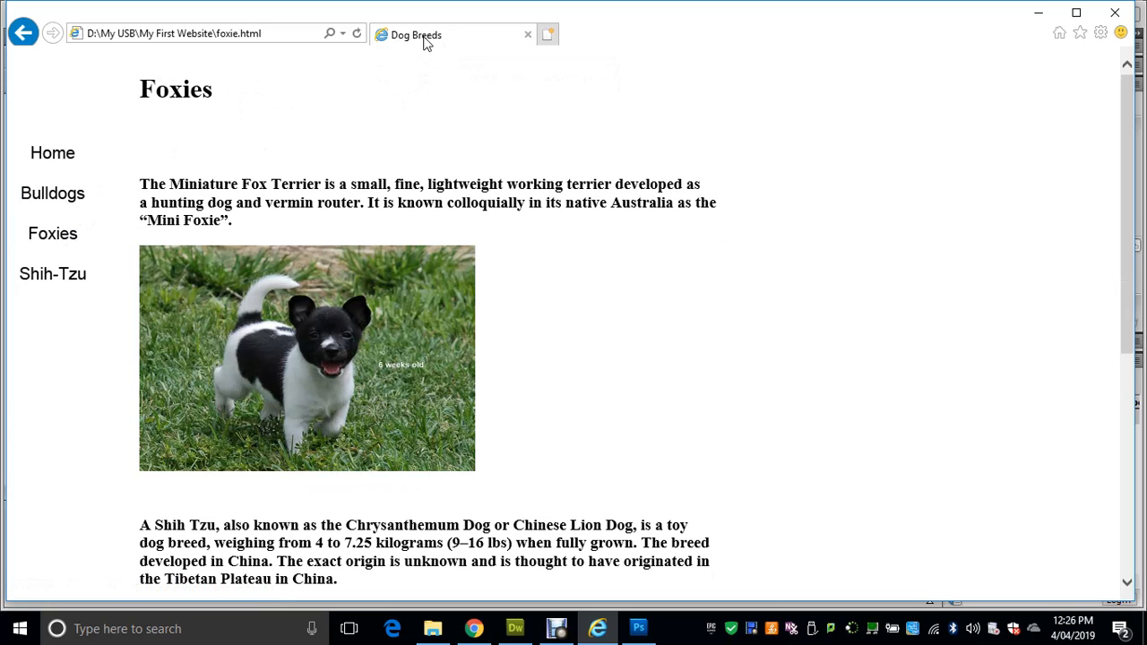
left_click(71, 280)
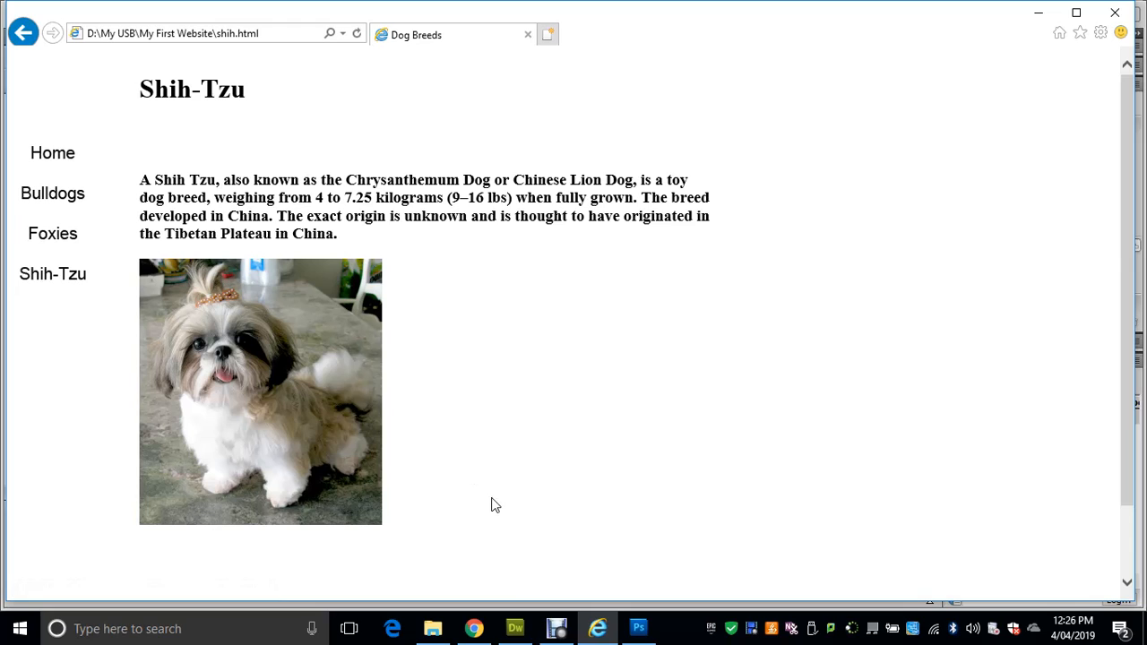
Switch back to Dreamweaver, copy the shih.html heading into the page title so it reads Shih-Tzu, and save the page
left_click(515, 628)
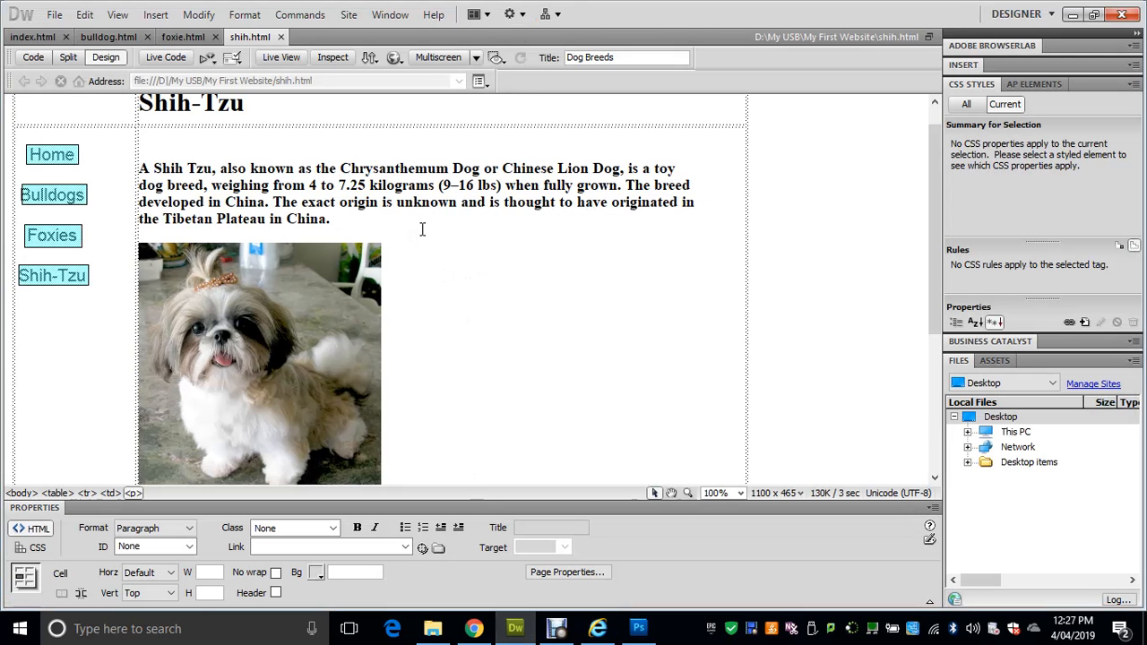
left_click_drag(260, 101, 146, 118)
key("ctrl+c")
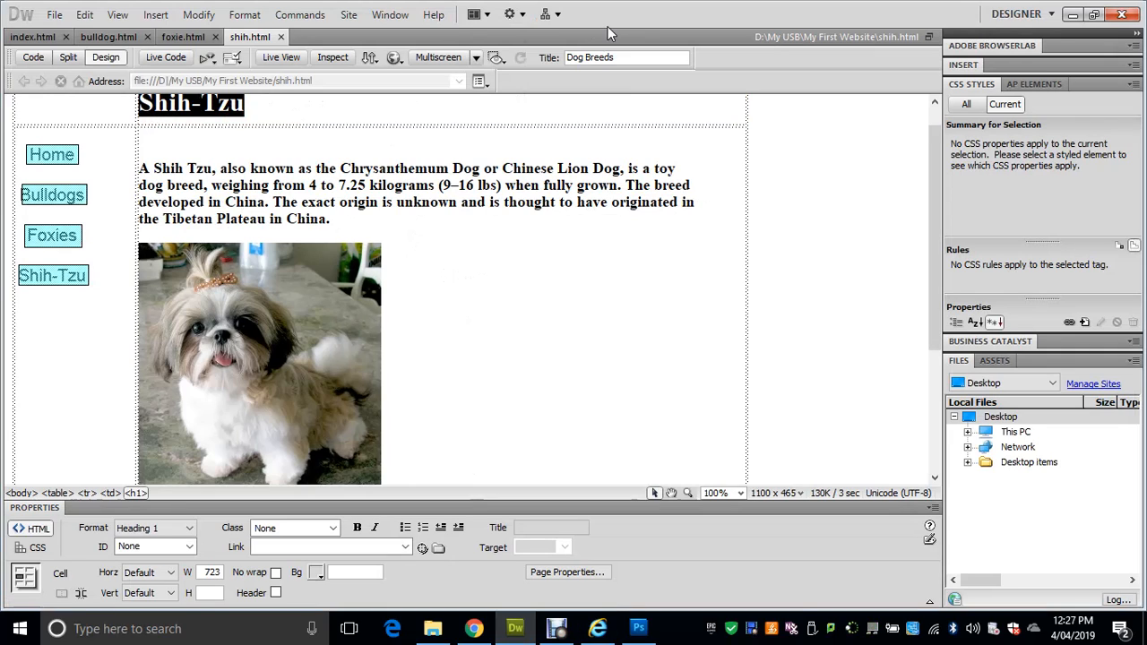
left_click_drag(618, 58, 567, 57)
key("ctrl+v")
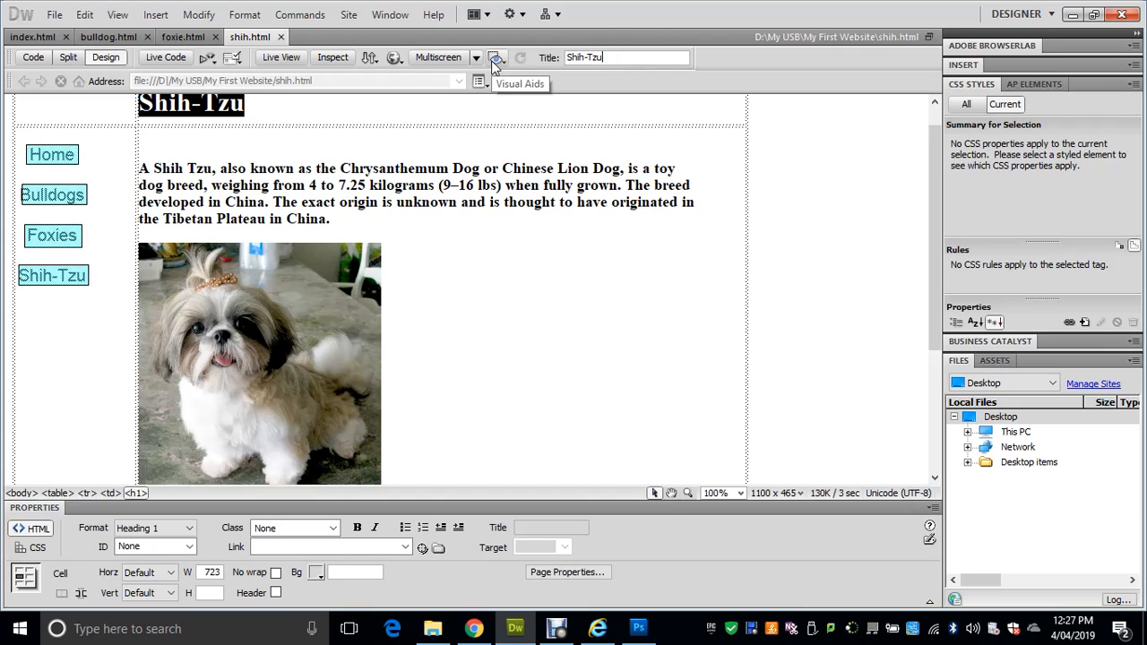
key("Return")
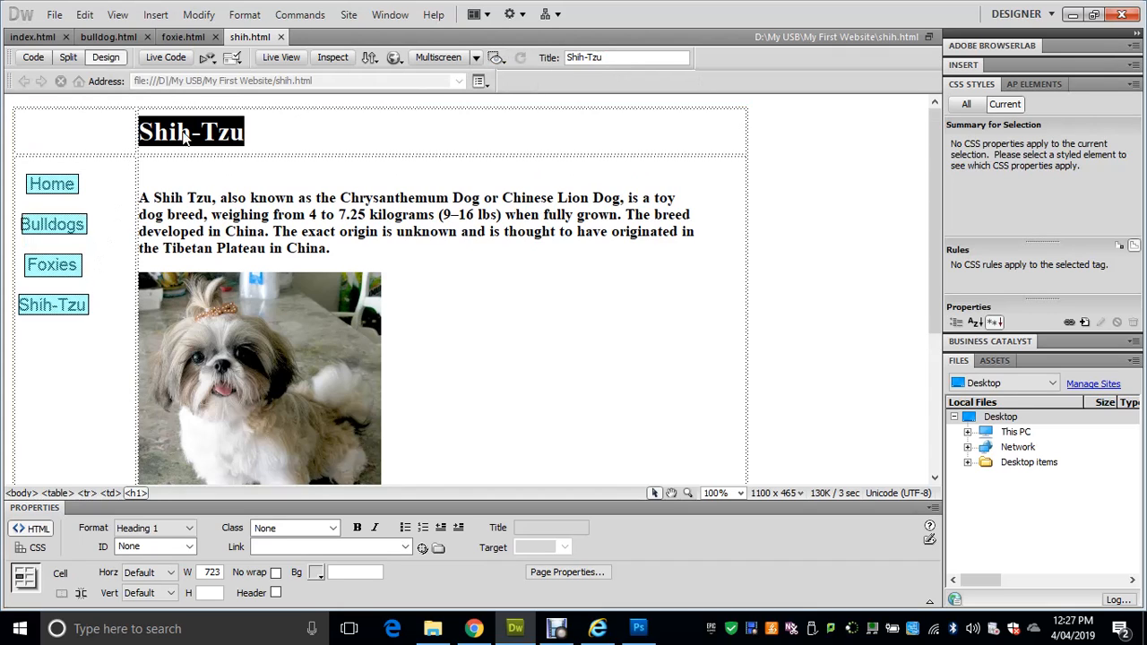
Copy the foxie.html heading into its page title so it reads Foxies, and save the page
left_click(185, 37)
left_click_drag(231, 135, 146, 146)
key("ctrl+c")
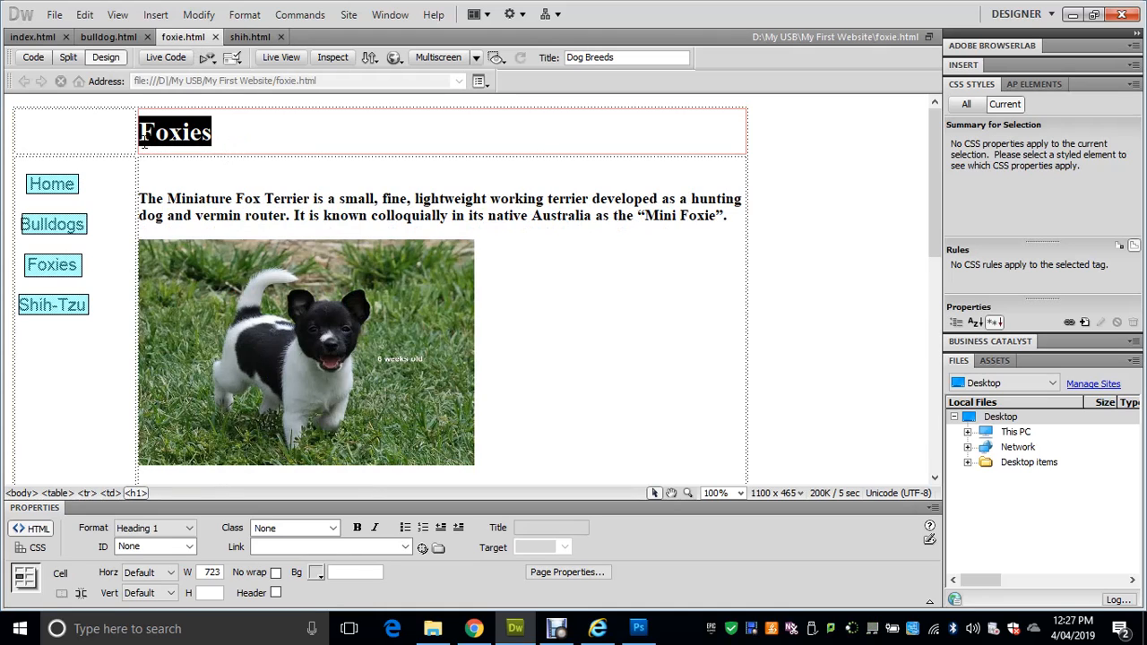
left_click(619, 56)
left_click_drag(619, 57, 542, 57)
key("ctrl+v")
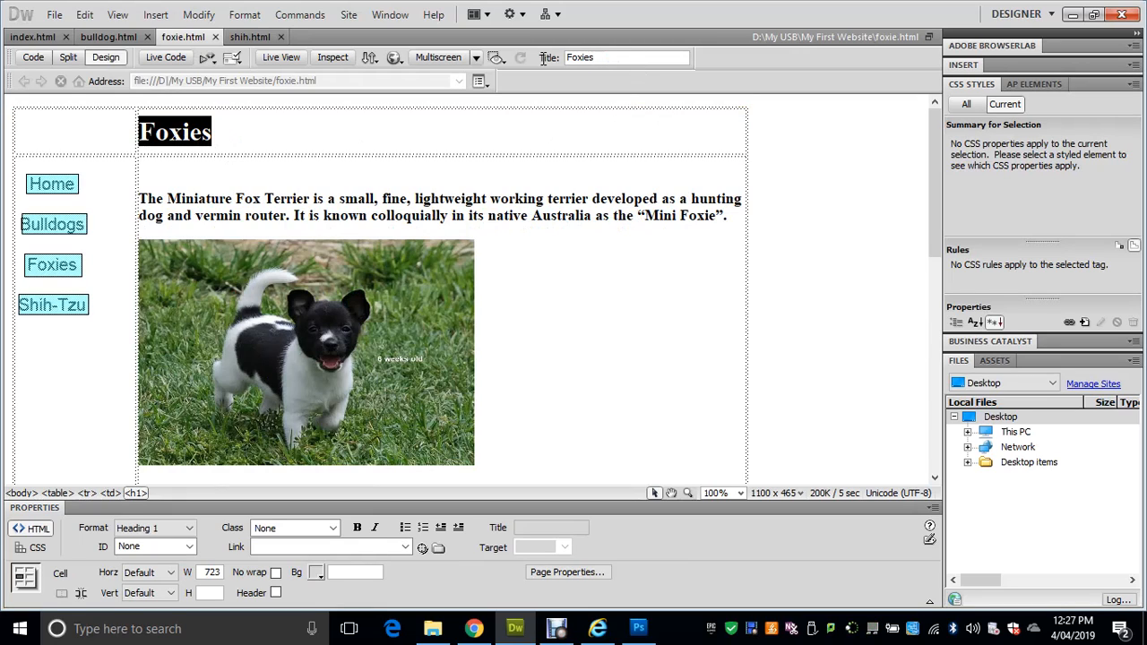
key("Return")
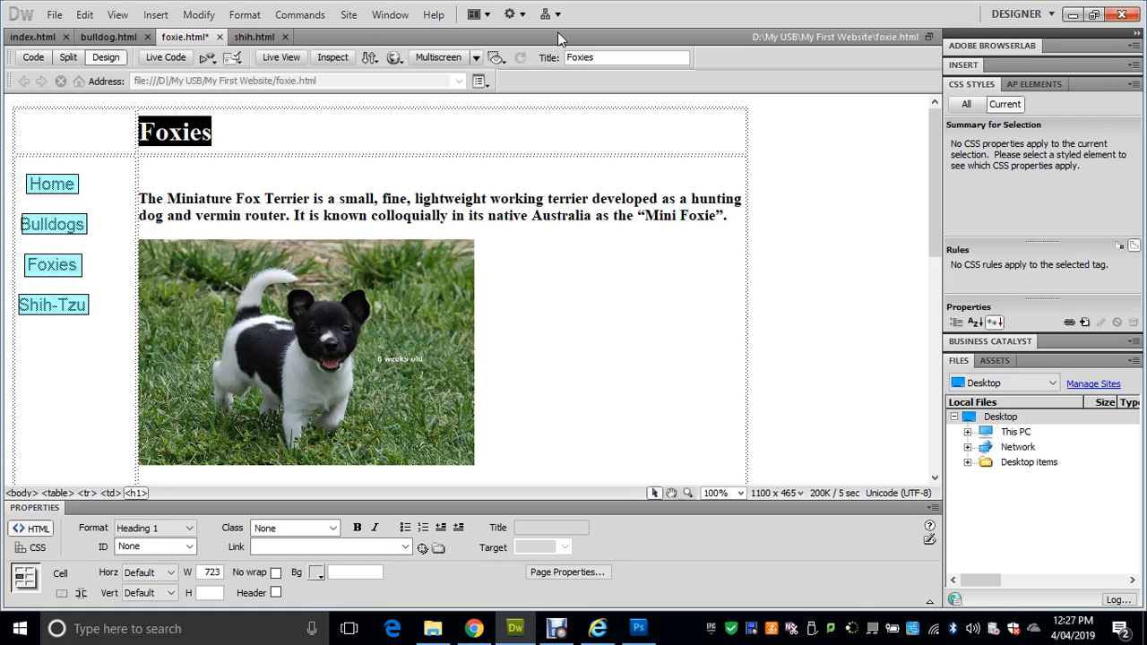
left_click(111, 38)
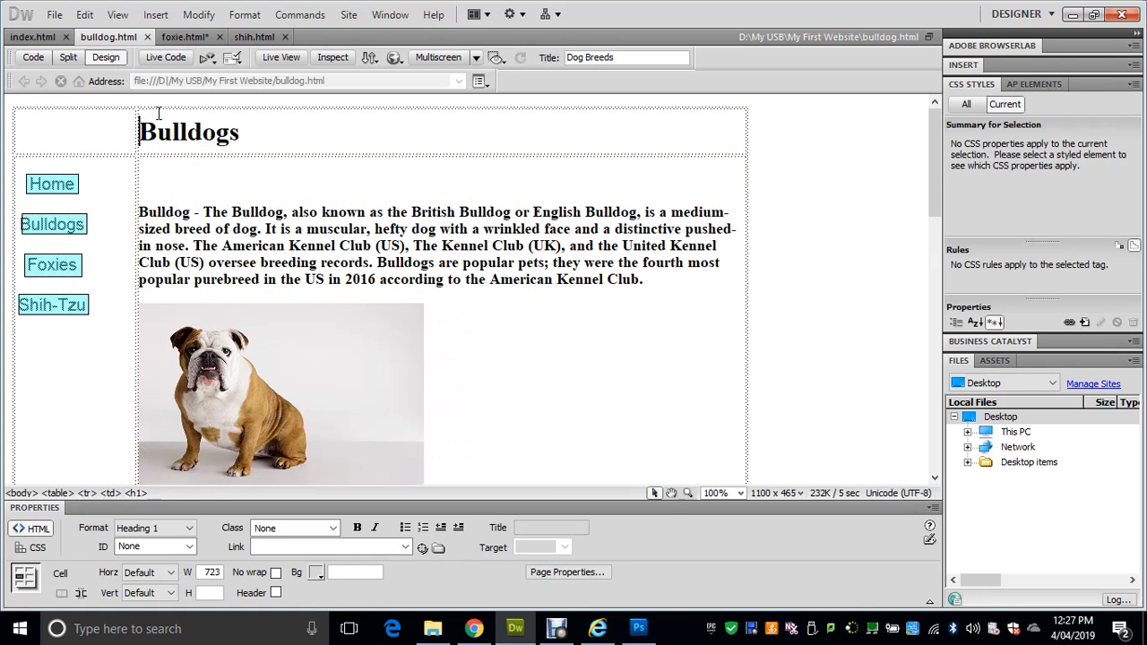
left_click(189, 37)
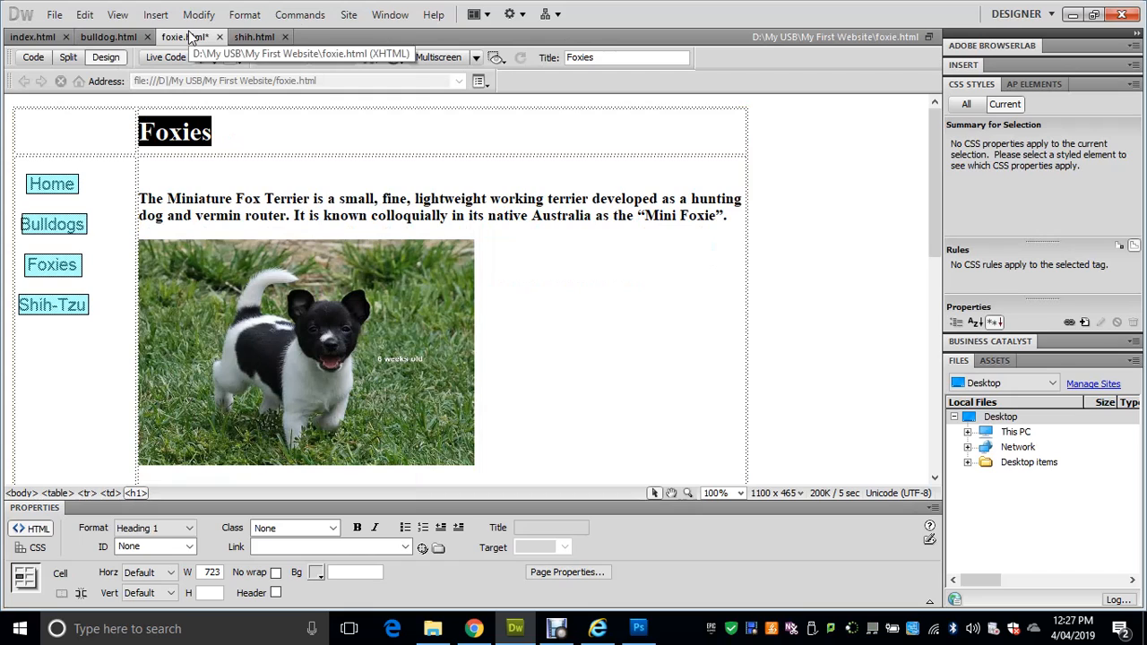
Copy the bulldog.html heading into its page title so it reads Bulldogs, and save the page
left_click(123, 38)
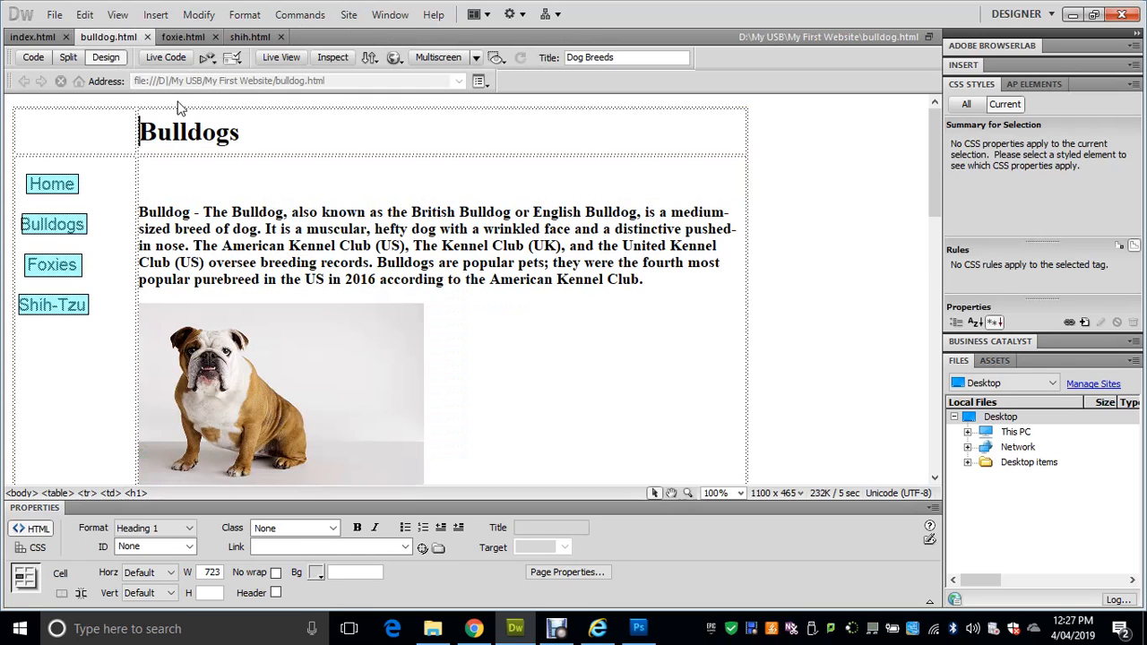
left_click_drag(248, 132, 139, 132)
key("ctrl+c")
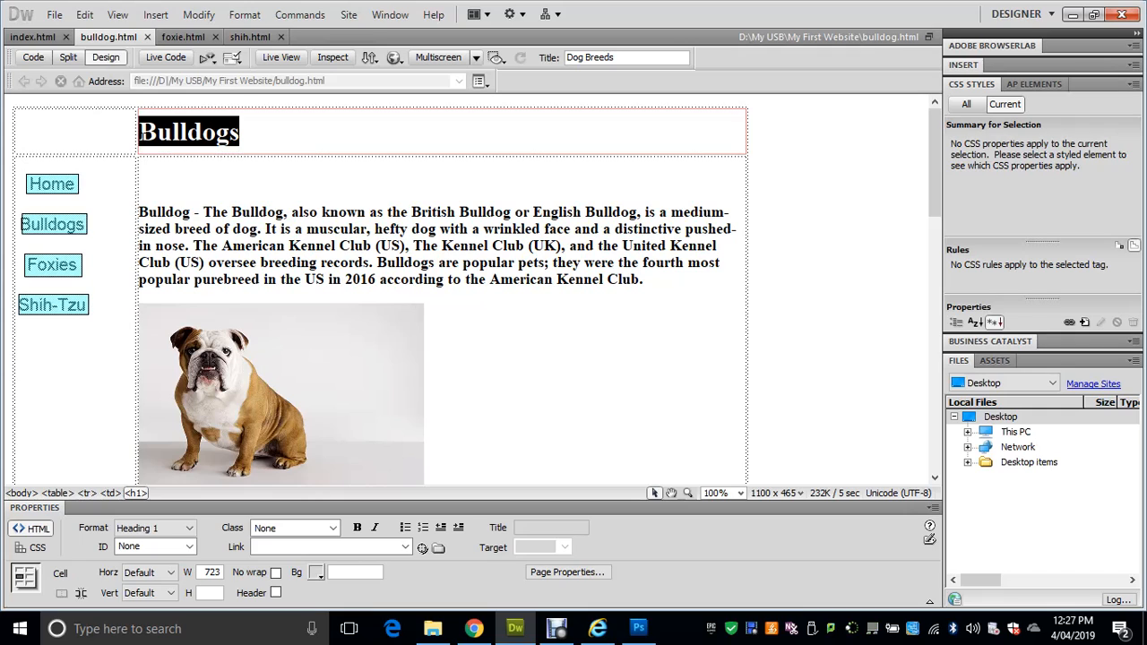
left_click_drag(631, 57, 564, 57)
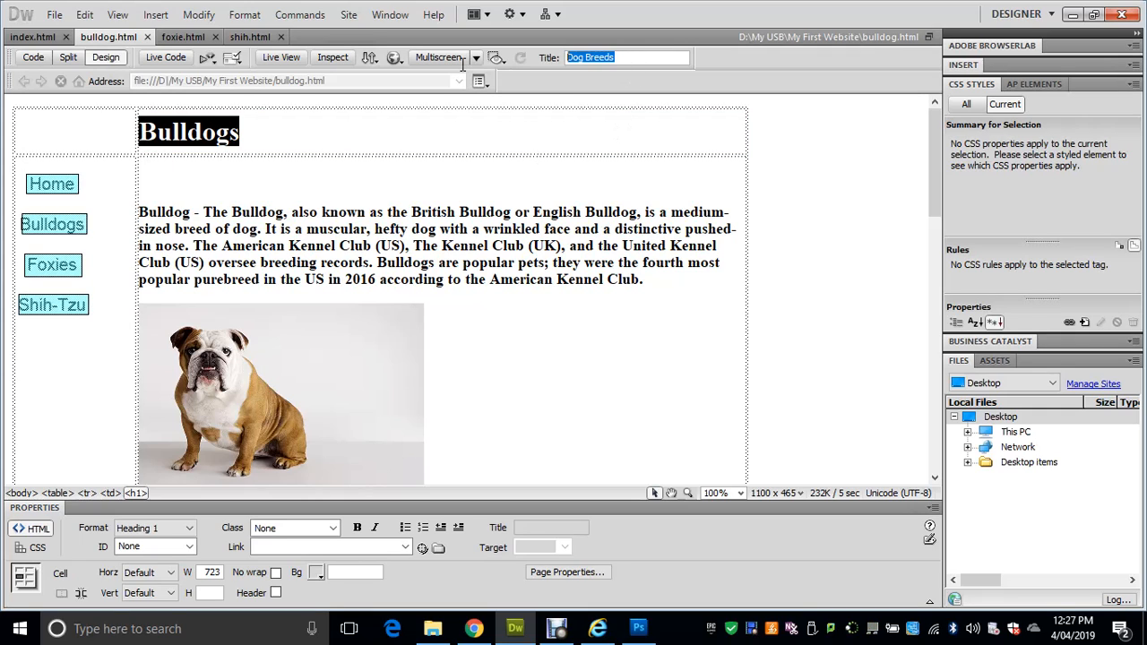
key("ctrl+v")
key("Return")
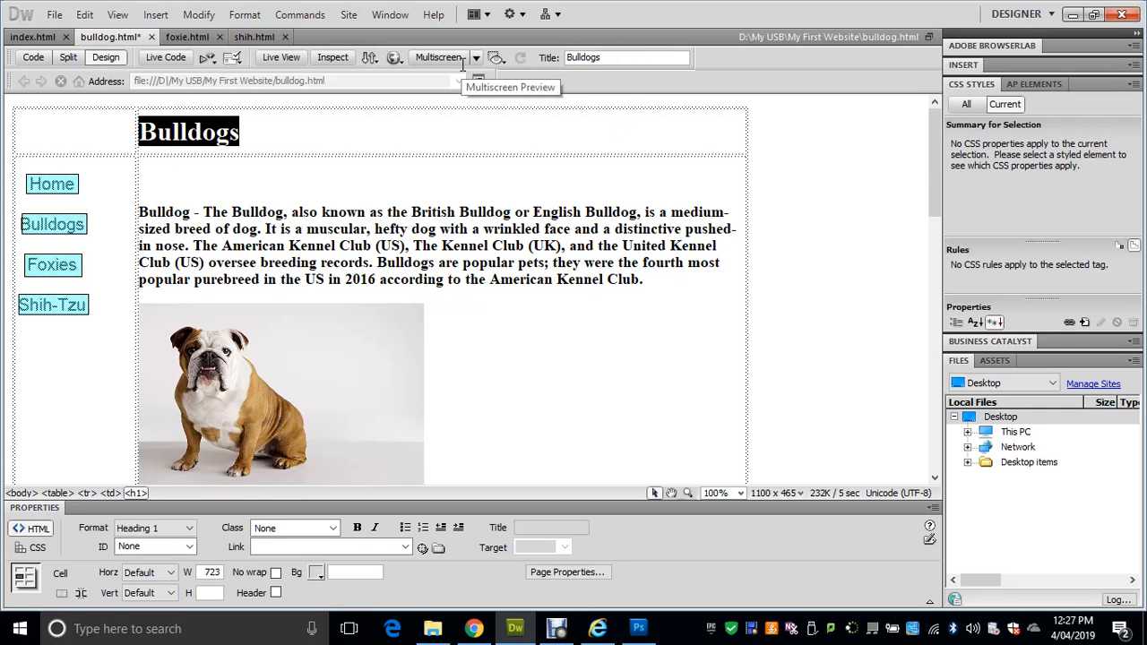
key("ctrl+s")
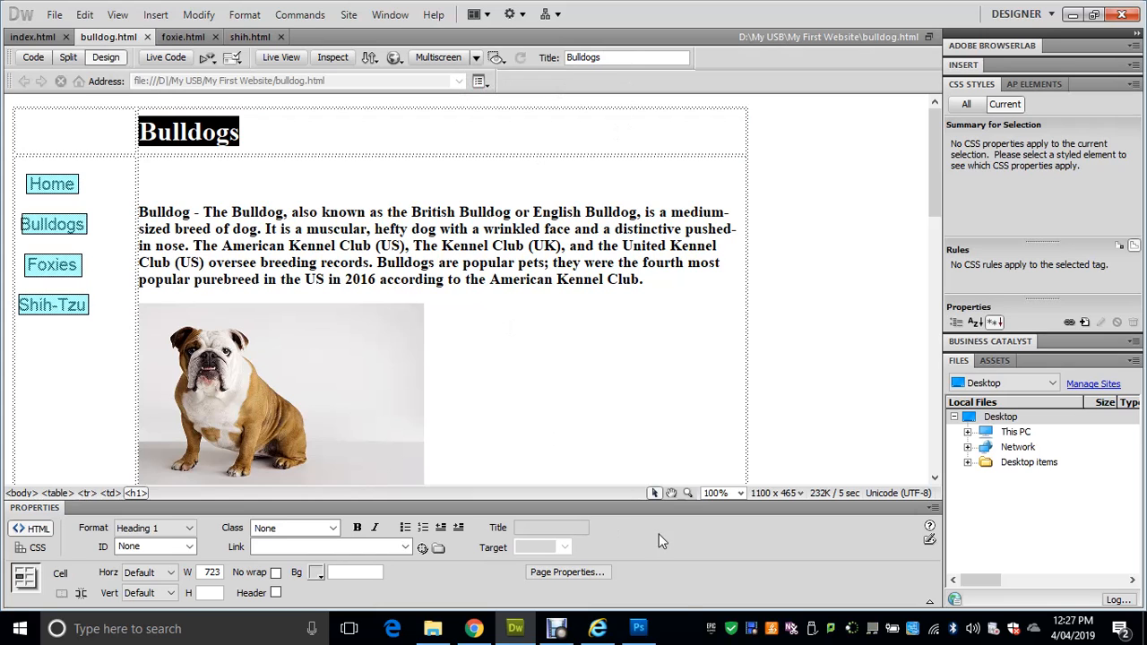
Switch to Internet Explorer, refresh the Shih-Tzu page and visit Foxies, Bulldogs and Home to check the page titles
left_click(598, 628)
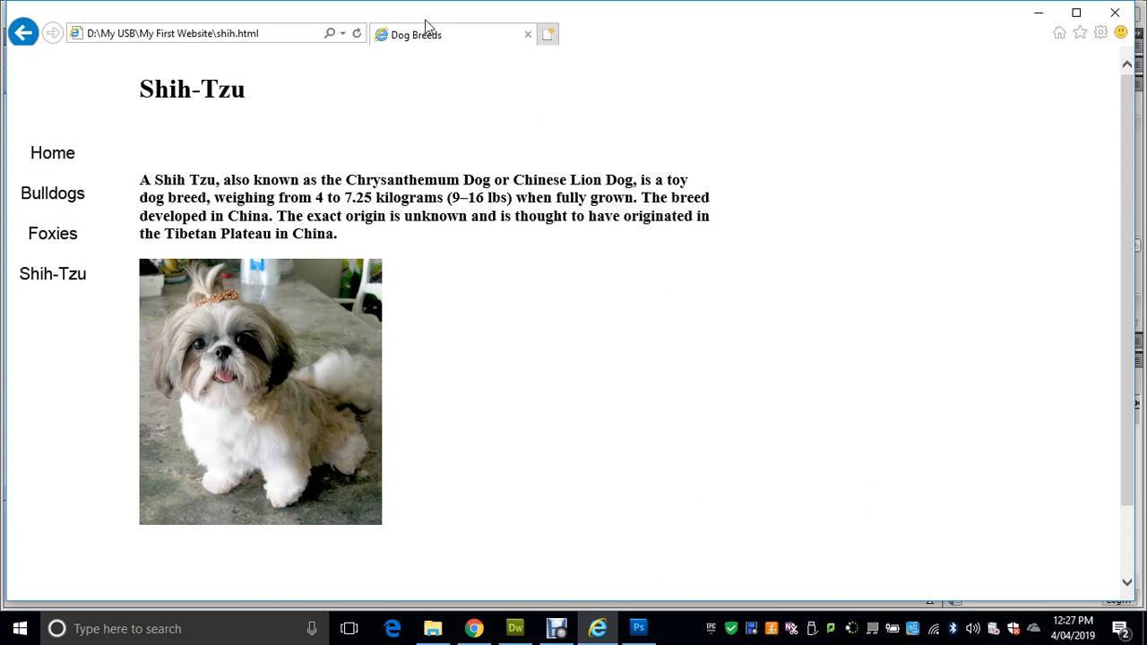
left_click(356, 33)
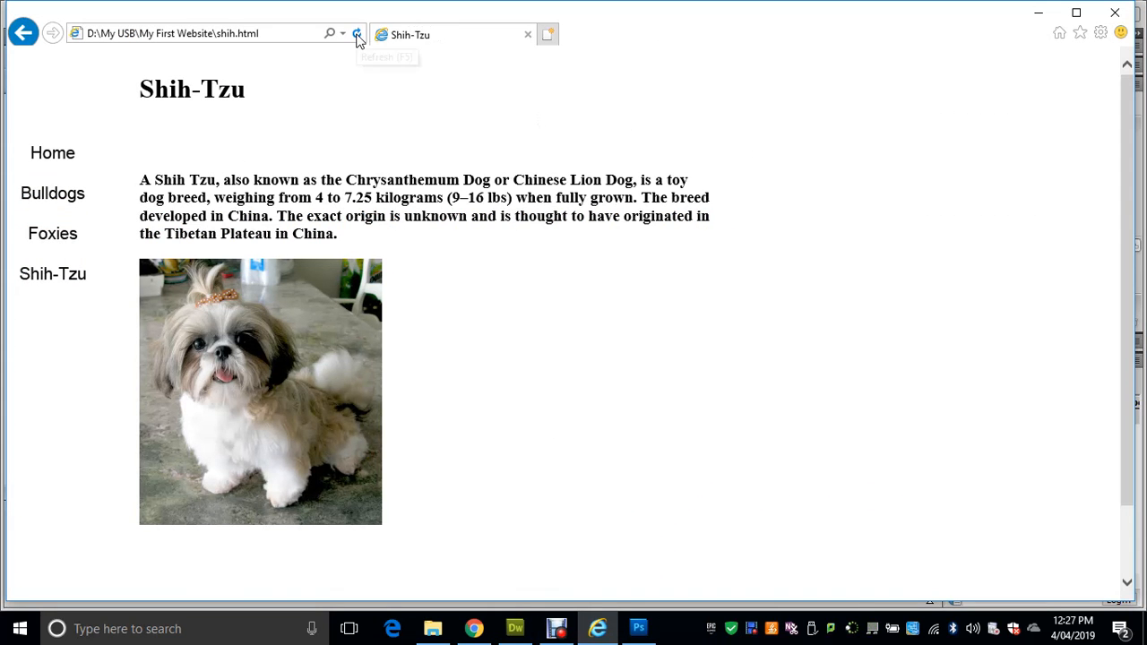
left_click(62, 235)
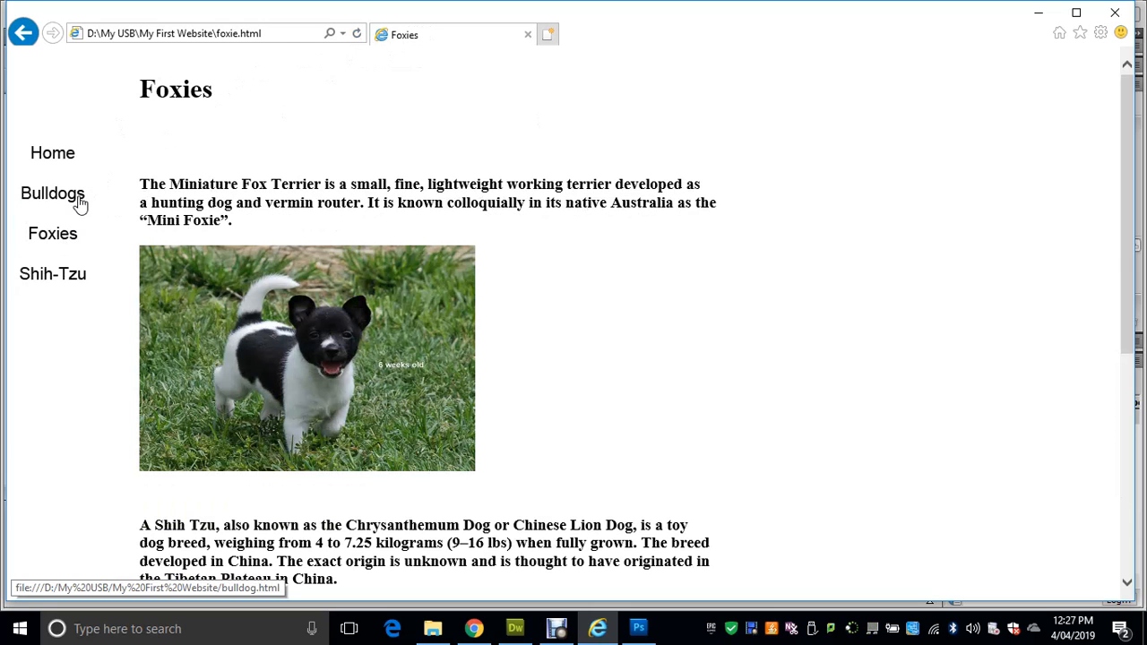
left_click(77, 202)
left_click(51, 159)
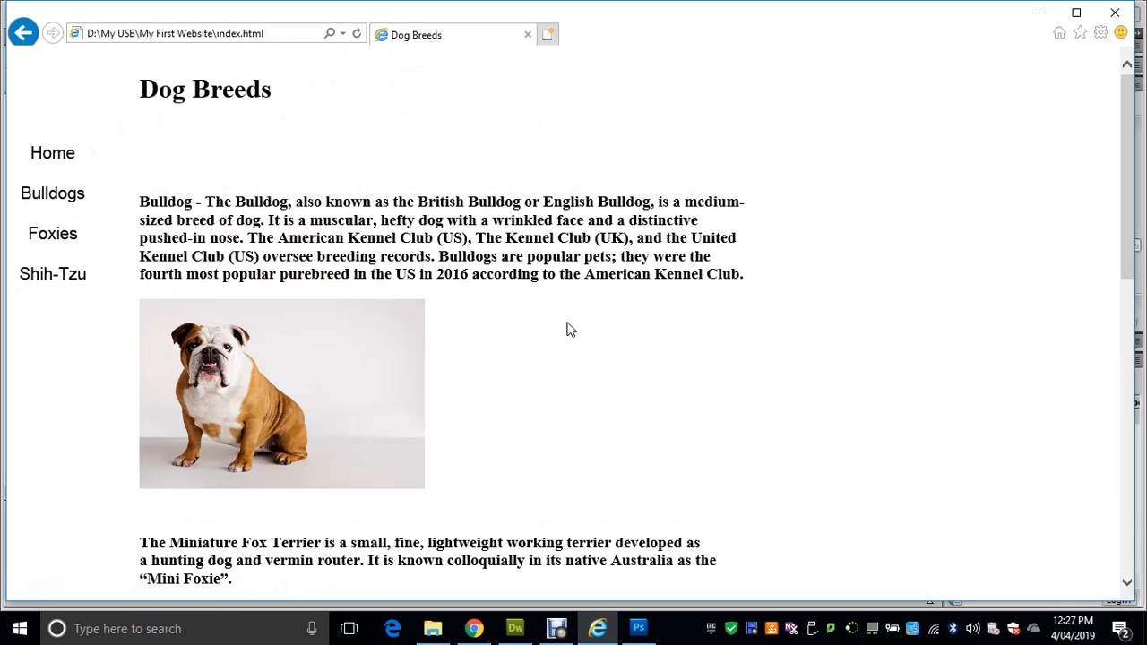
left_click(557, 629)
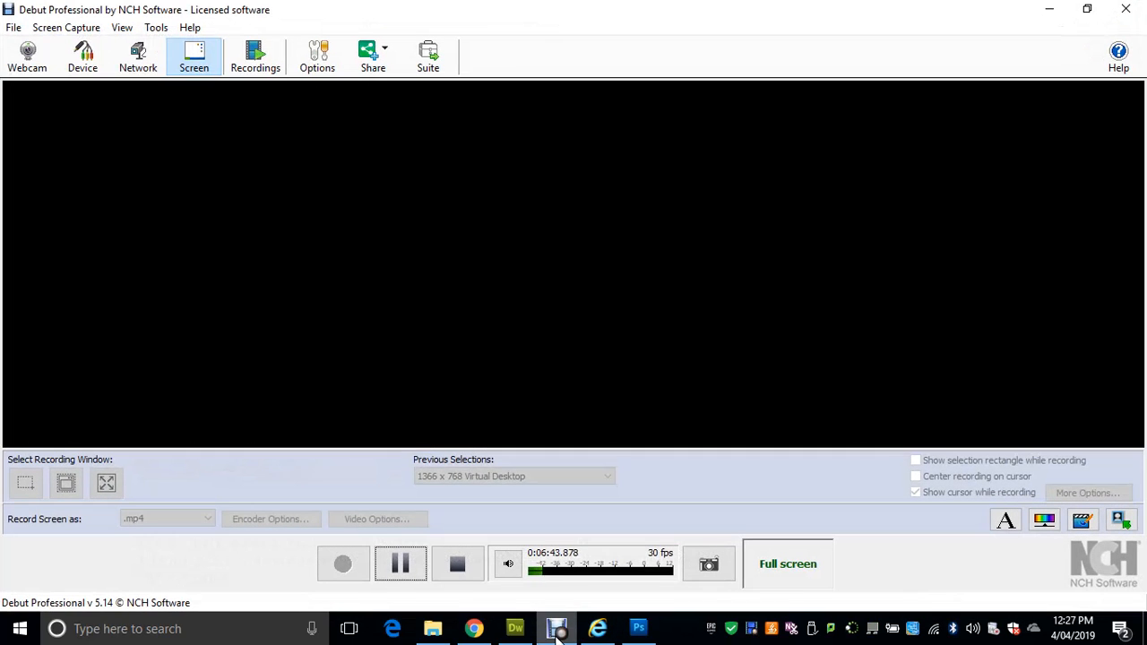